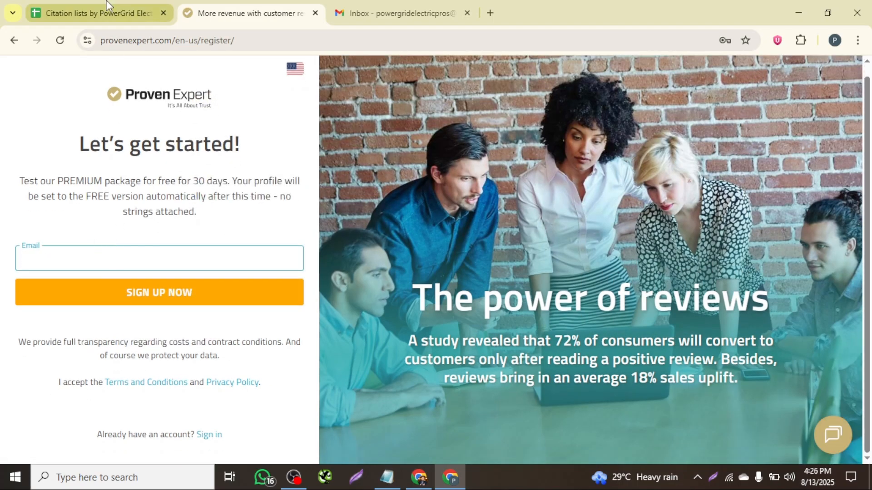
- Sign up on ProvenExpert using the business email address from the citation sheet's provenexpert.com row
click(103, 1)
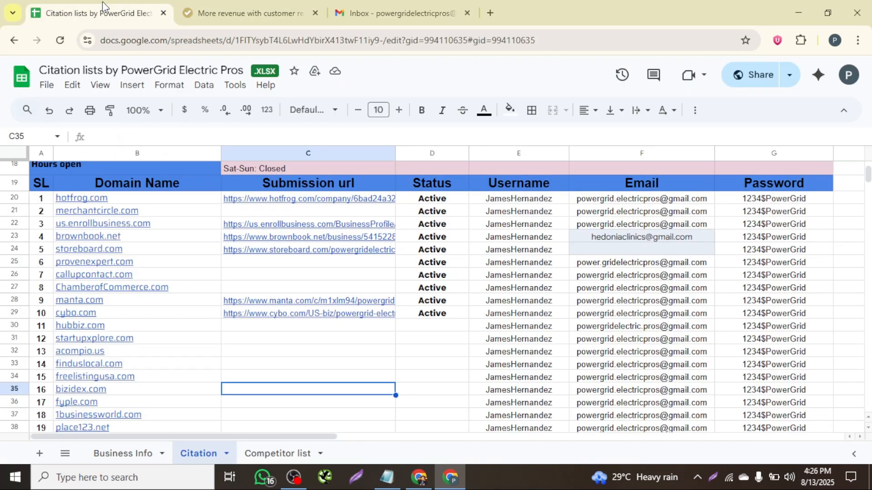
click(623, 264)
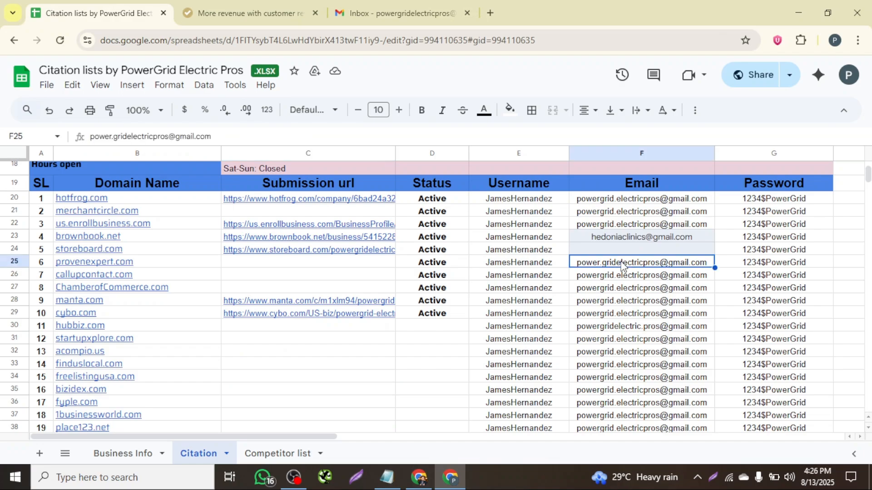
click(236, 12)
click(79, 251)
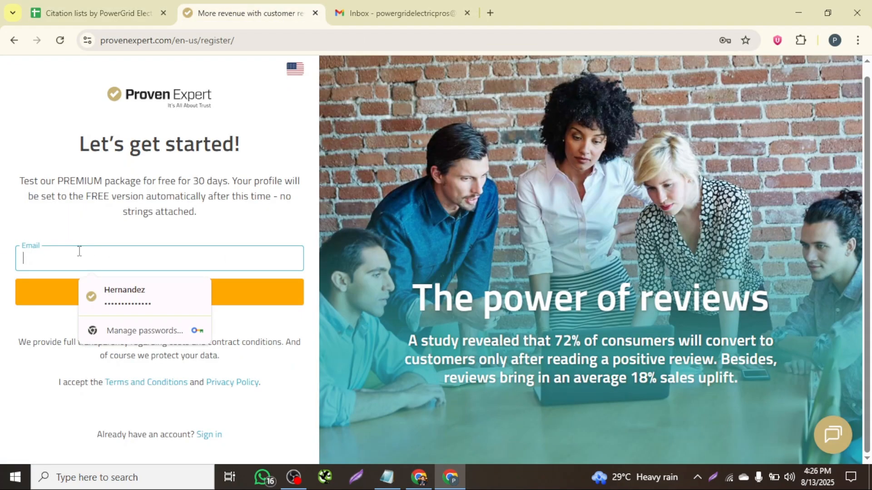
key(ctrl+v)
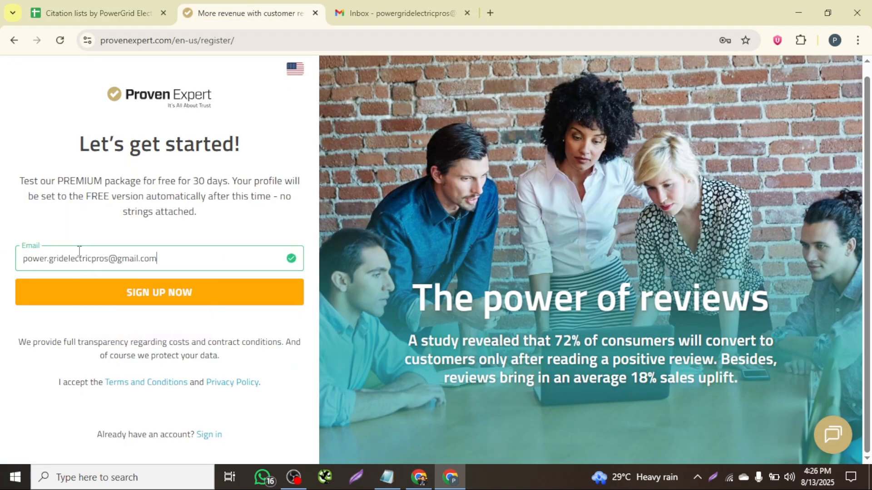
click(157, 300)
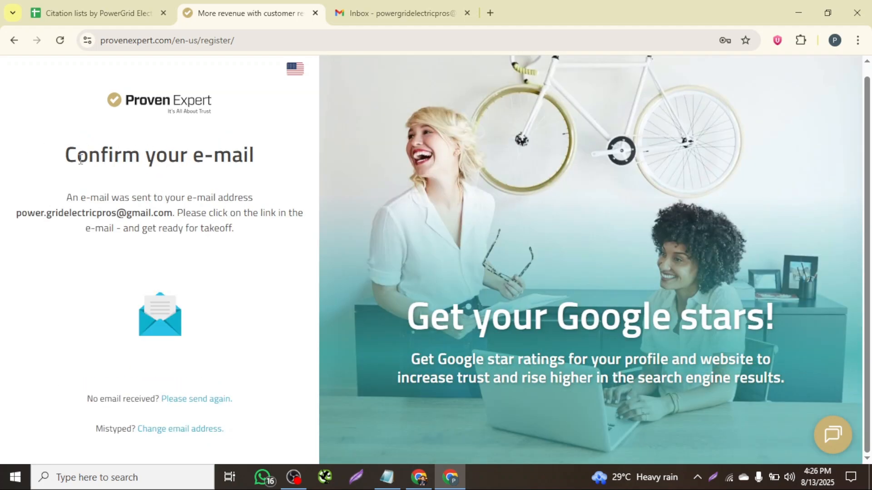
- Open the ProvenExpert confirmation email, follow its confirmation link, and close the old registration tab
click(404, 9)
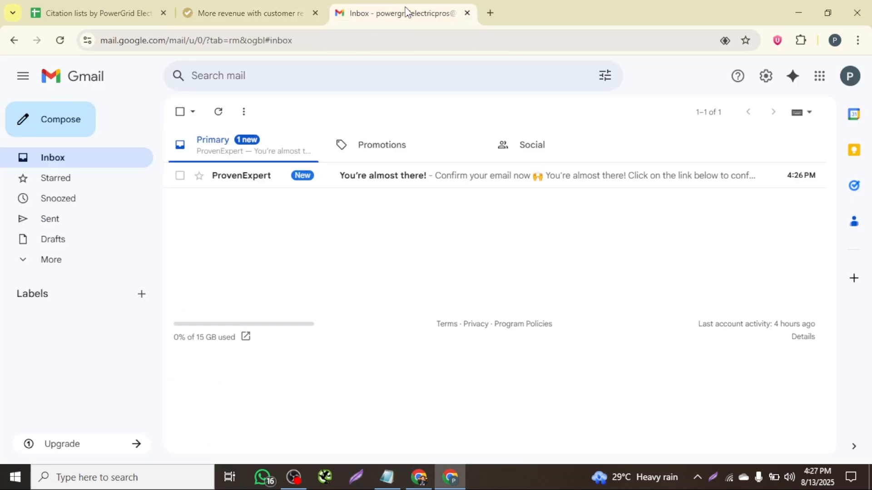
click(370, 180)
click(395, 390)
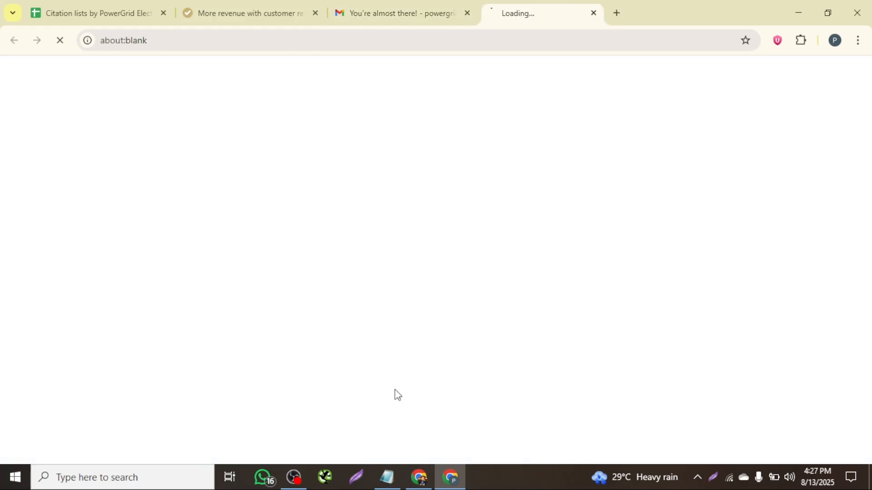
click(315, 12)
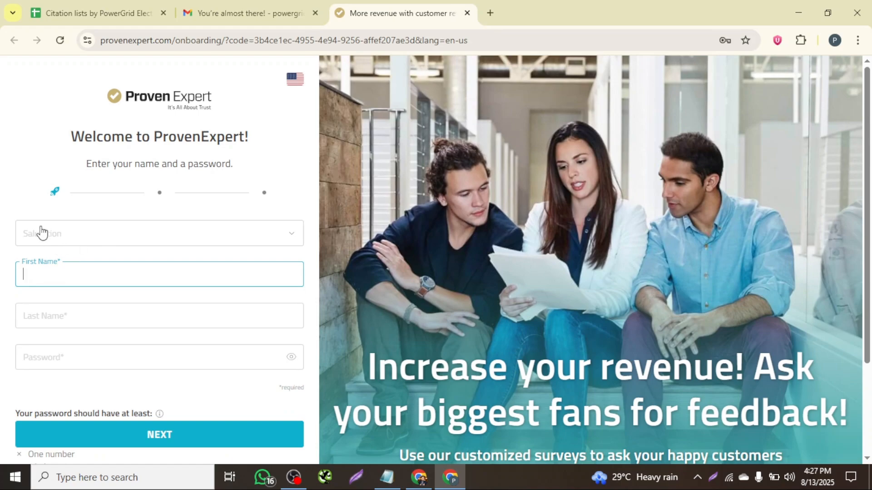
- Set the salutation to Mr on the welcome form
click(76, 234)
click(36, 280)
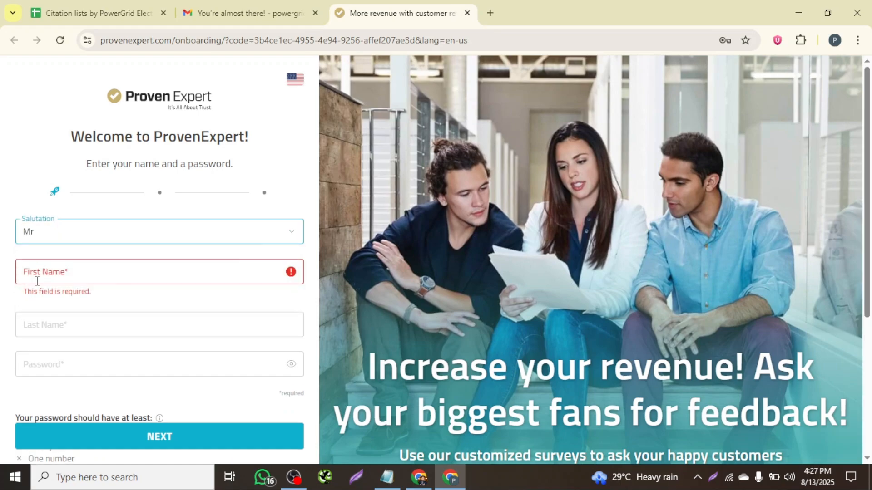
click(57, 276)
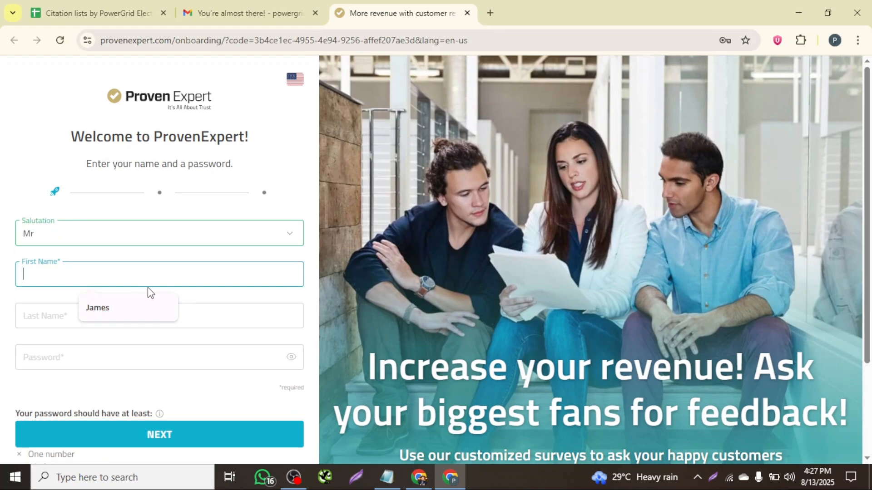
- Copy the contact's full name from the Notepad business details and paste it into the First Name field
click(386, 477)
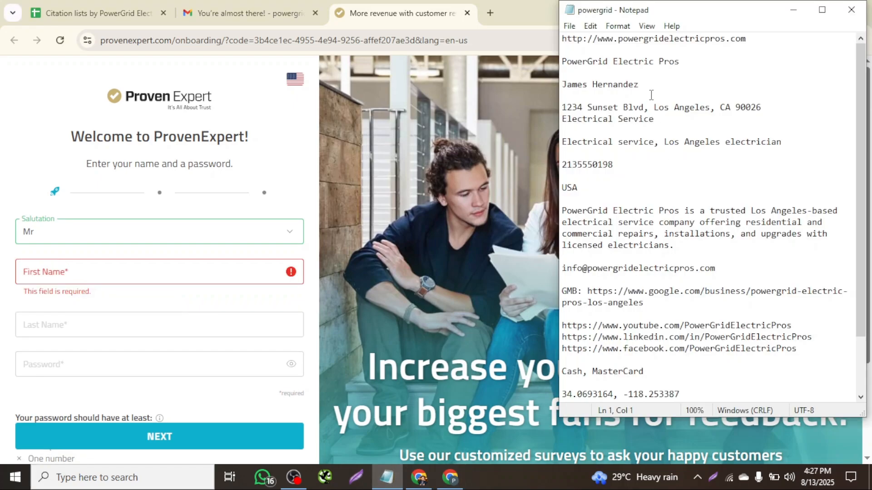
drag(641, 87, 550, 90)
key(ctrl+c)
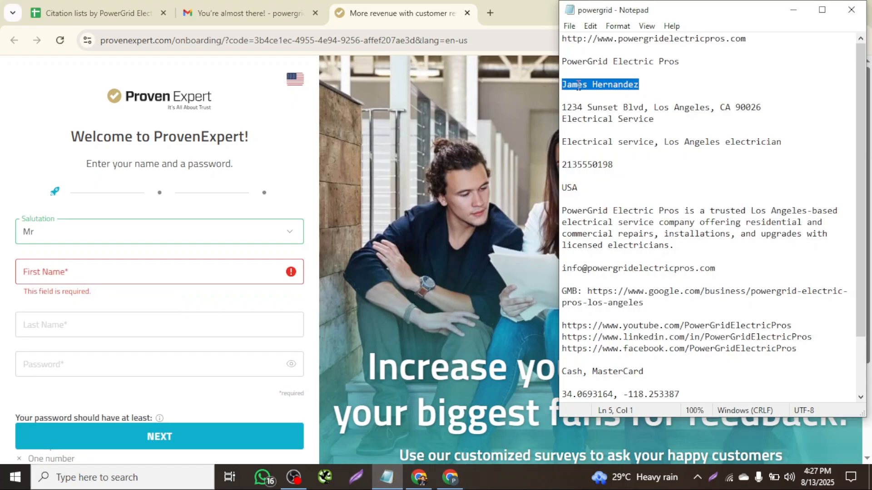
click(60, 272)
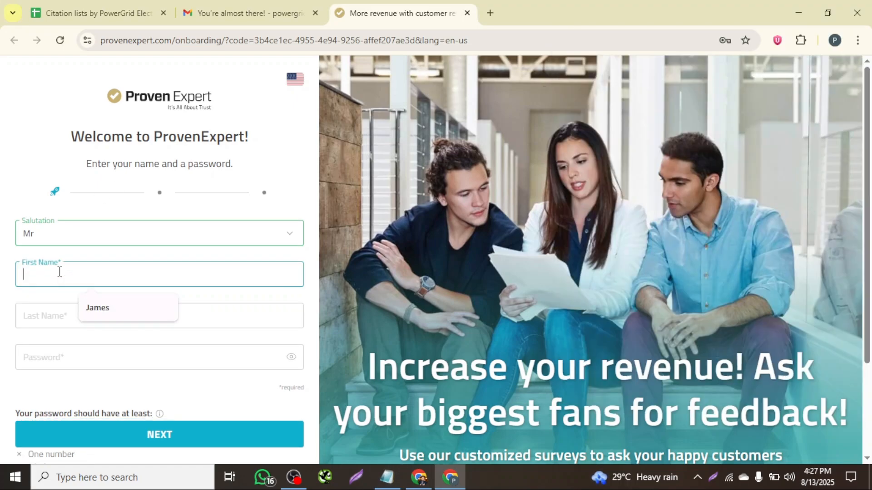
key(ctrl+v)
- Move the contact's surname out of the First Name field into the Last Name field
drag(49, 275, 121, 274)
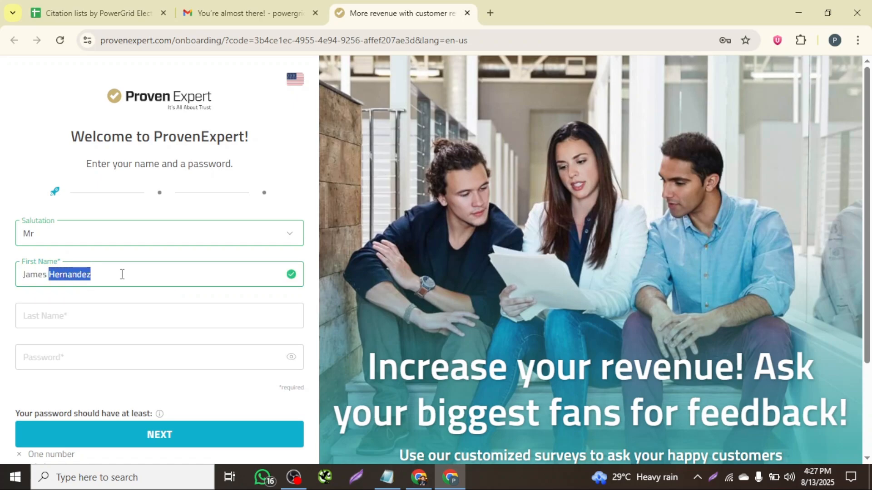
key(ctrl+x)
click(70, 312)
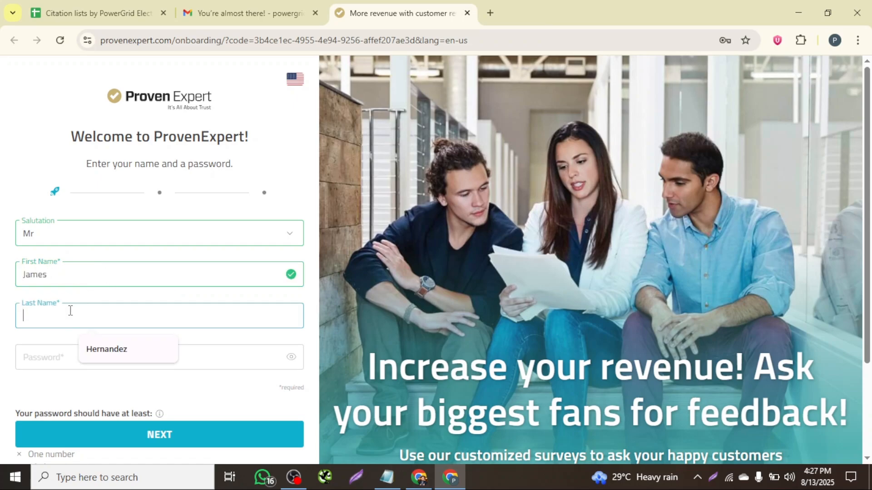
key(ctrl+v)
- Copy the account password from the provenexpert.com row of the citation sheet
scroll(71, 311, down, 2)
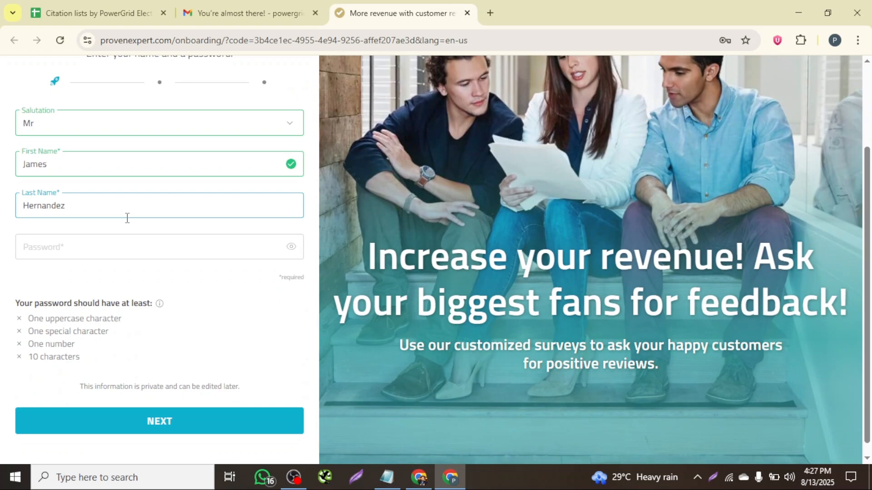
click(102, 247)
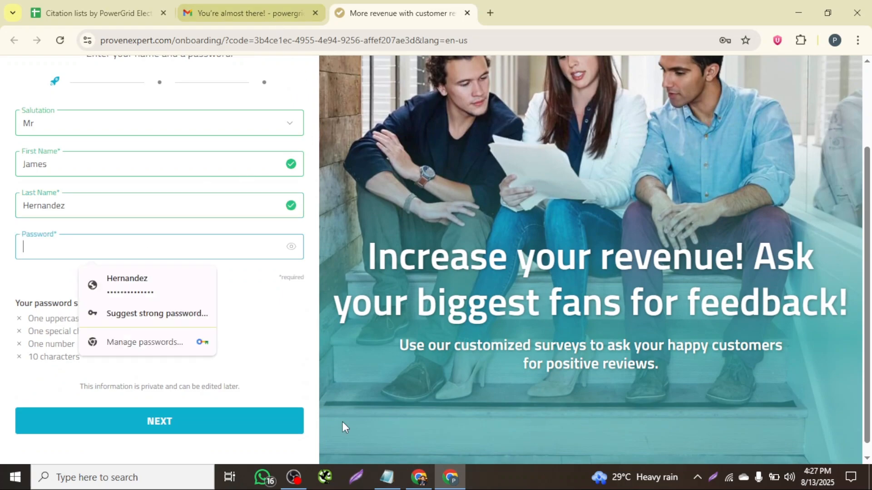
click(81, 8)
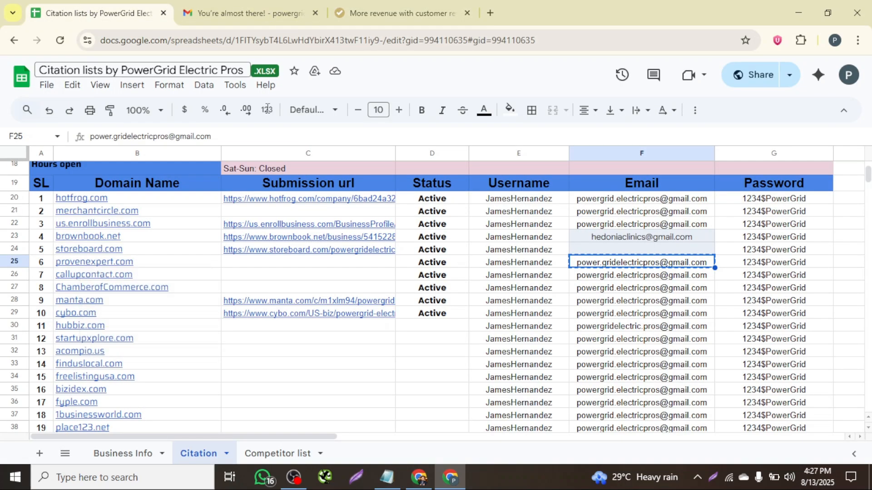
click(775, 263)
key(ctrl+c)
- Paste the account password into the Password field and continue to the next onboarding page
click(354, 7)
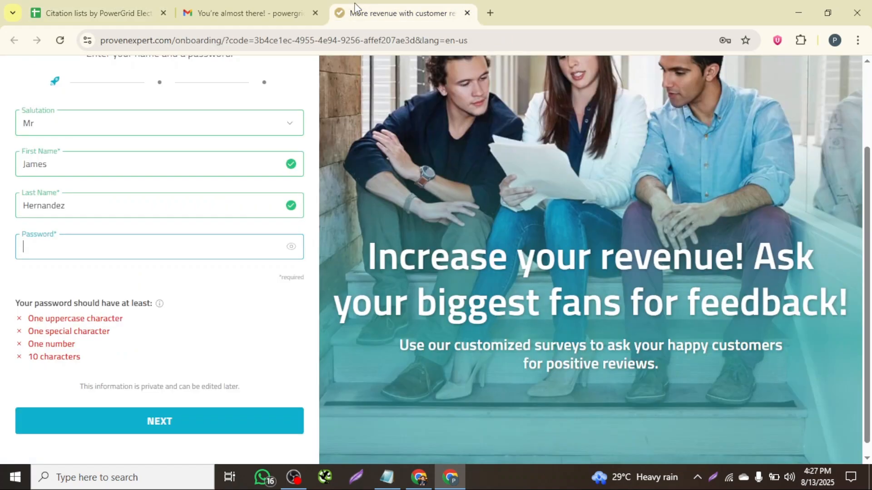
click(36, 243)
key(ctrl+v)
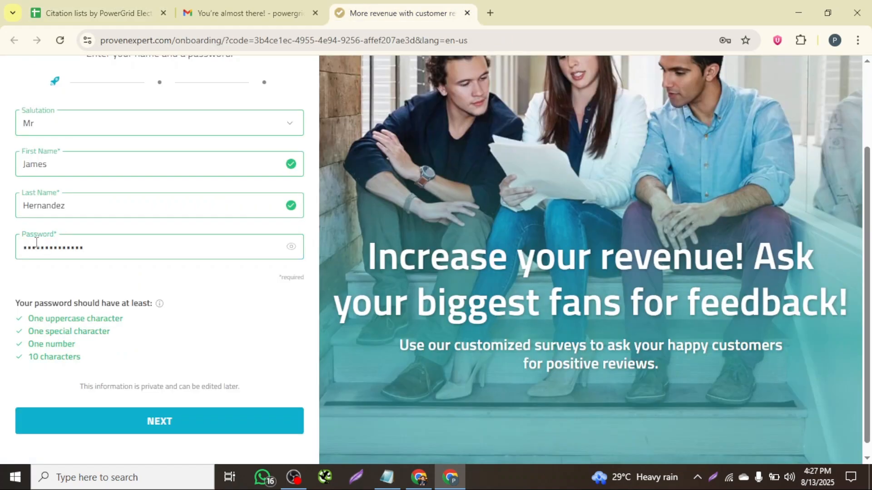
click(183, 428)
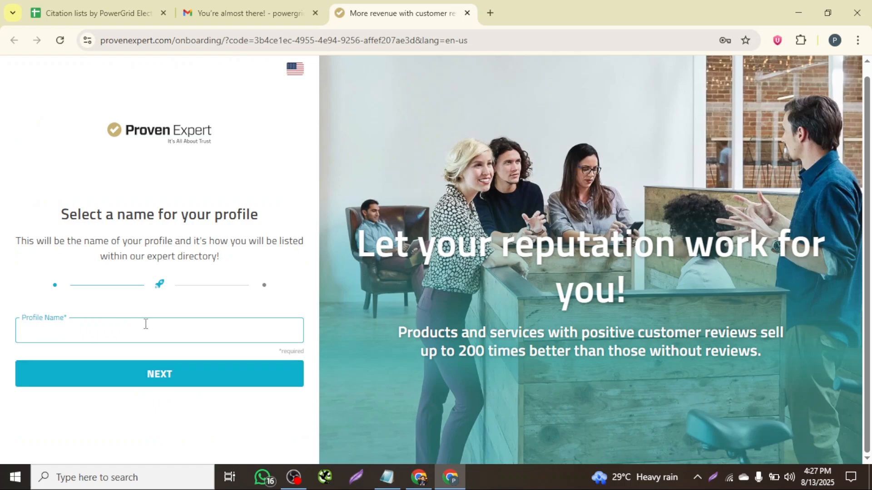
- Copy PowerGrid Electric Pros from the Notepad details into the Profile Name field and continue
click(387, 478)
drag(685, 62, 562, 64)
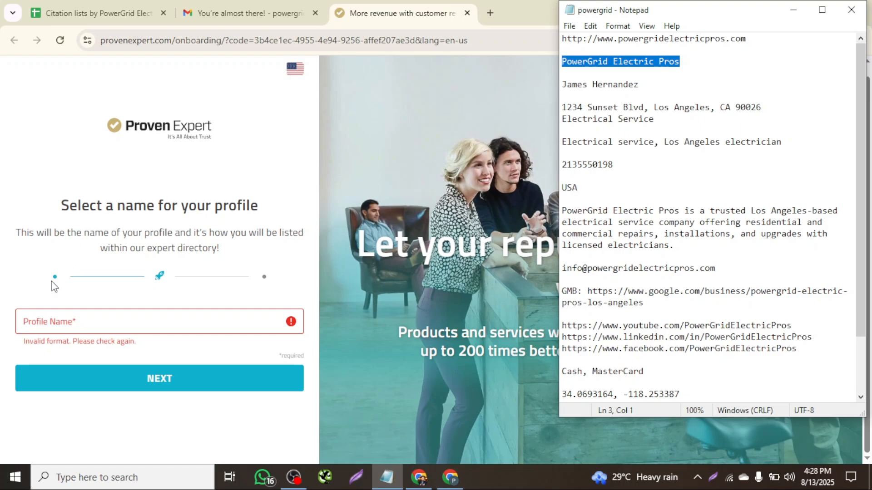
click(48, 317)
key(ctrl+v)
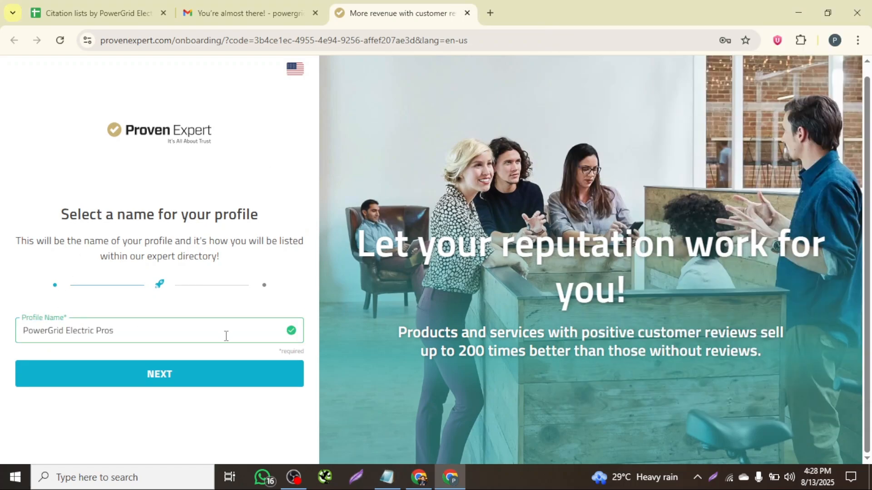
click(167, 378)
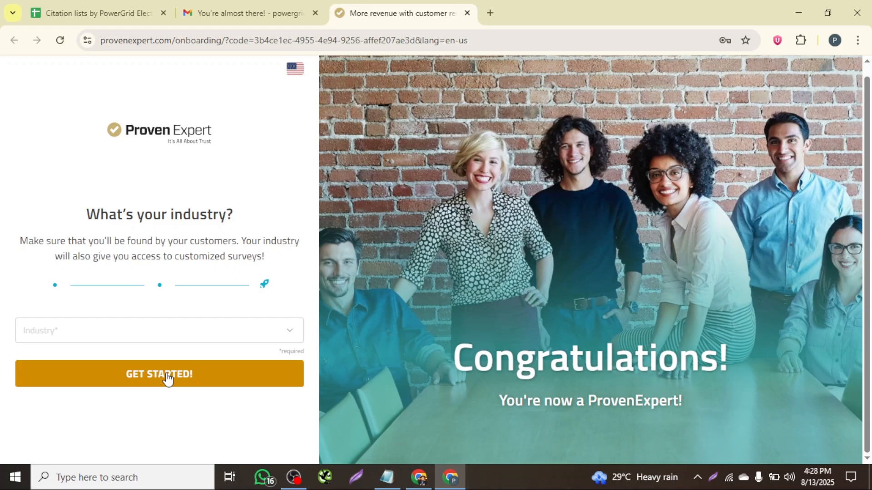
- Set the industry to Services and start the profile creation
click(288, 333)
scroll(69, 215, down, 3)
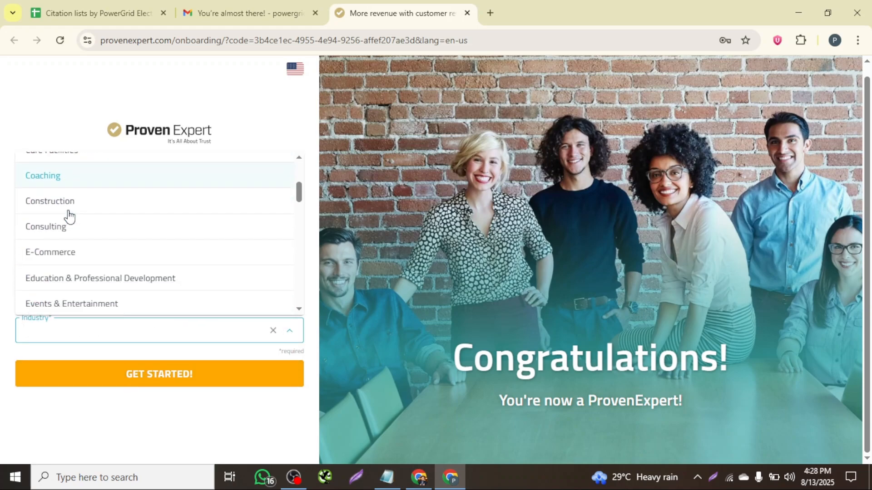
scroll(73, 240, down, 2)
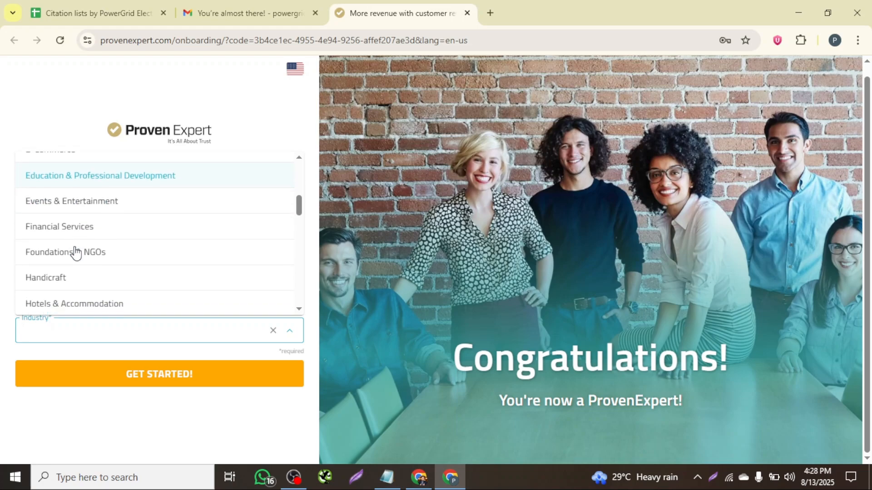
scroll(75, 253, down, 5)
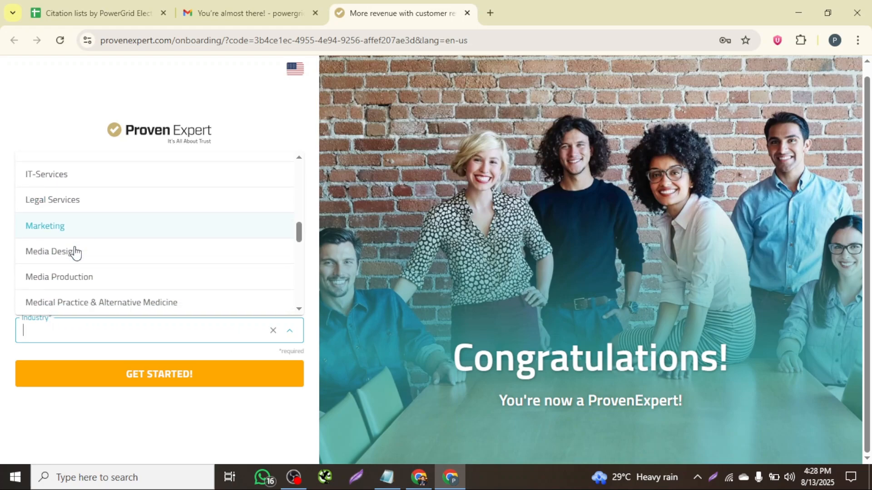
scroll(82, 254, down, 5)
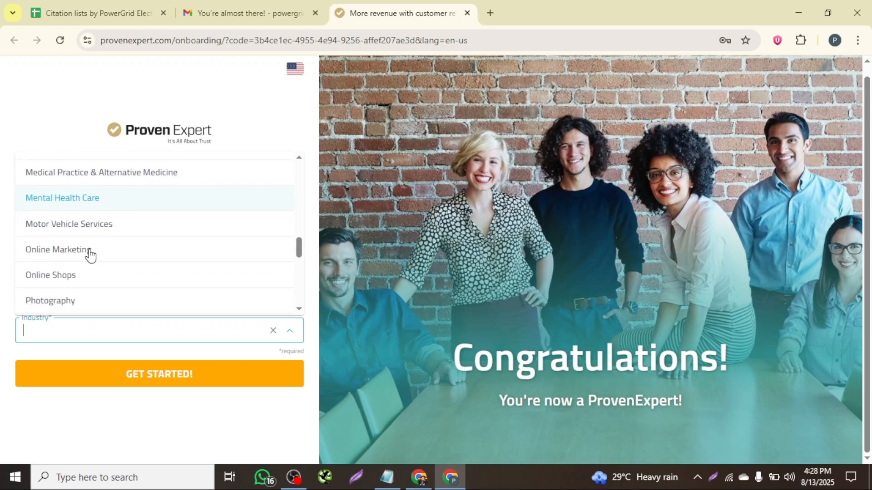
scroll(86, 257, down, 3)
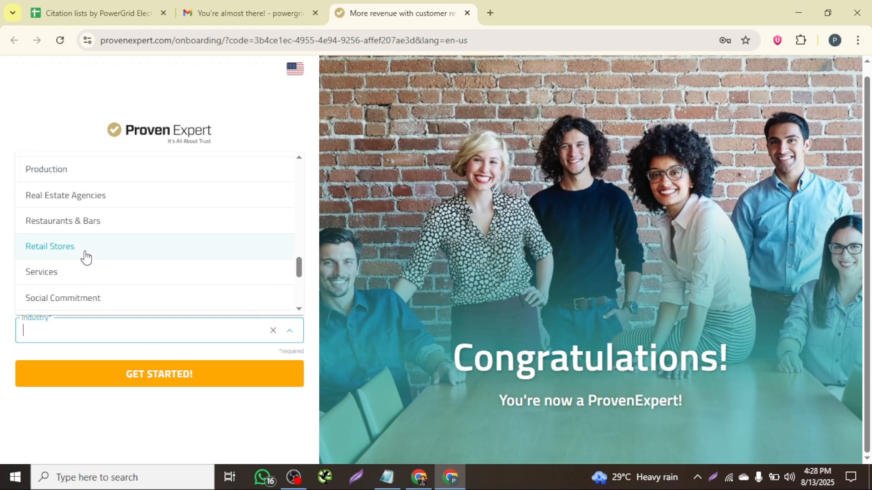
scroll(89, 268, down, 2)
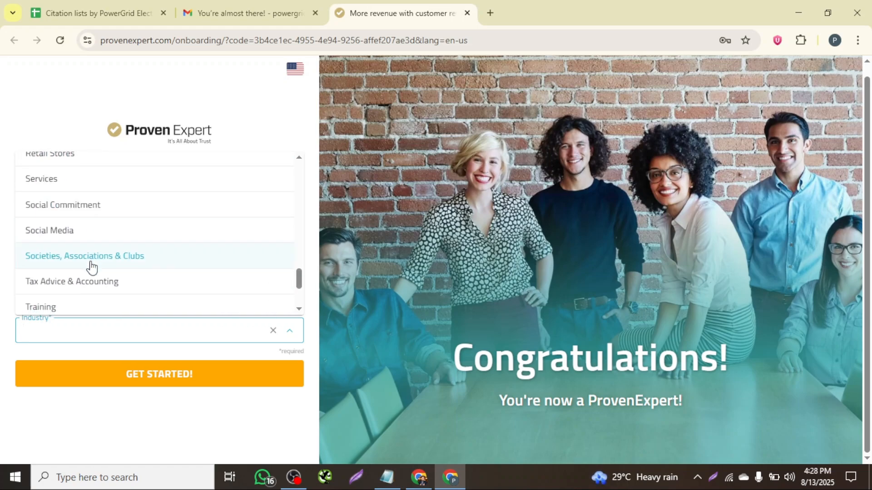
click(47, 181)
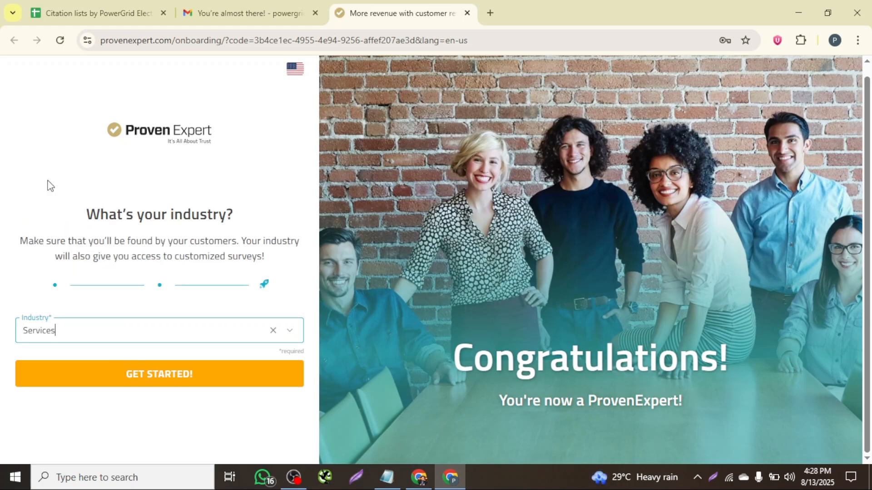
click(166, 377)
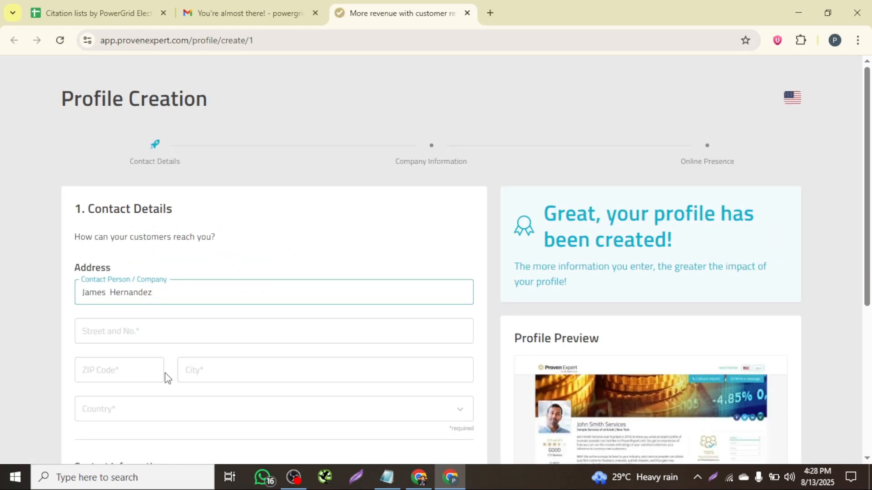
- Clear the prefilled Contact Person / Company field in the contact details
key(BackSpace)
key(BackSpace)
key(BackSpace)
key(BackSpace)
key(BackSpace)
key(BackSpace)
key(BackSpace)
key(BackSpace)
key(BackSpace)
key(BackSpace)
key(BackSpace)
key(BackSpace)
key(BackSpace)
key(BackSpace)
key(BackSpace)
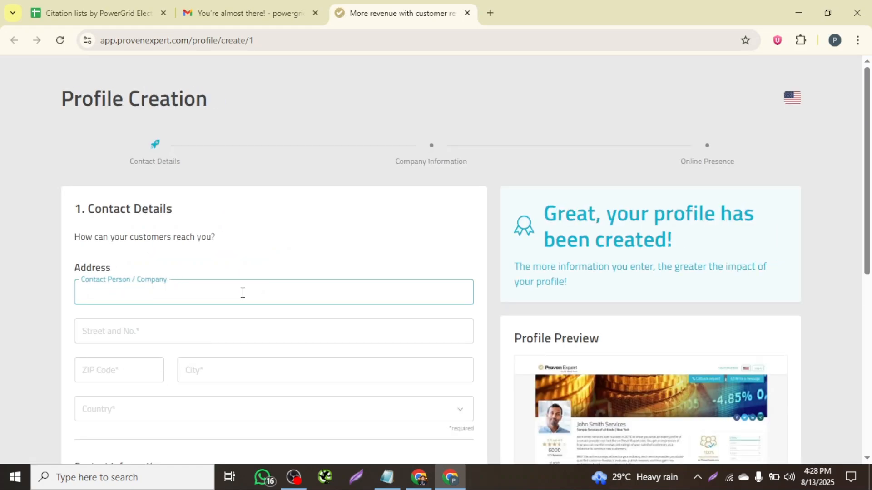
scroll(242, 292, down, 2)
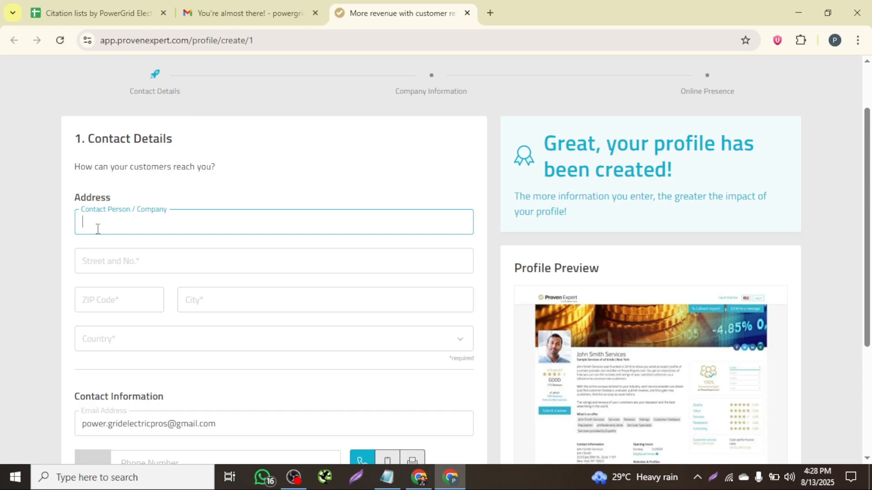
- Copy the contact person's name from the Notepad details into the Contact Person / Company field
click(386, 477)
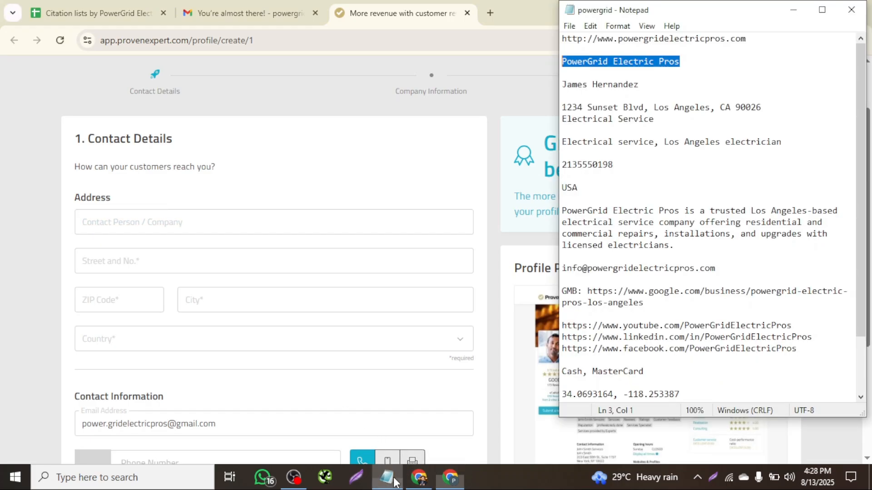
drag(642, 85, 578, 83)
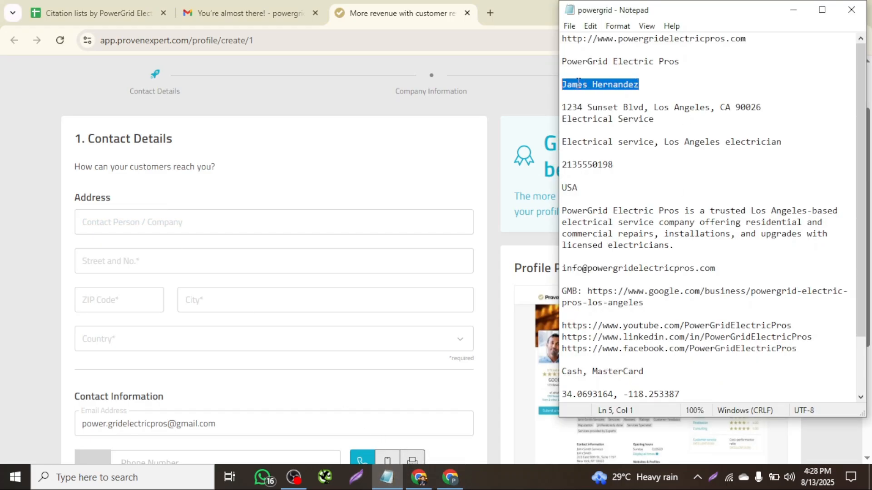
click(115, 224)
key(ctrl+v)
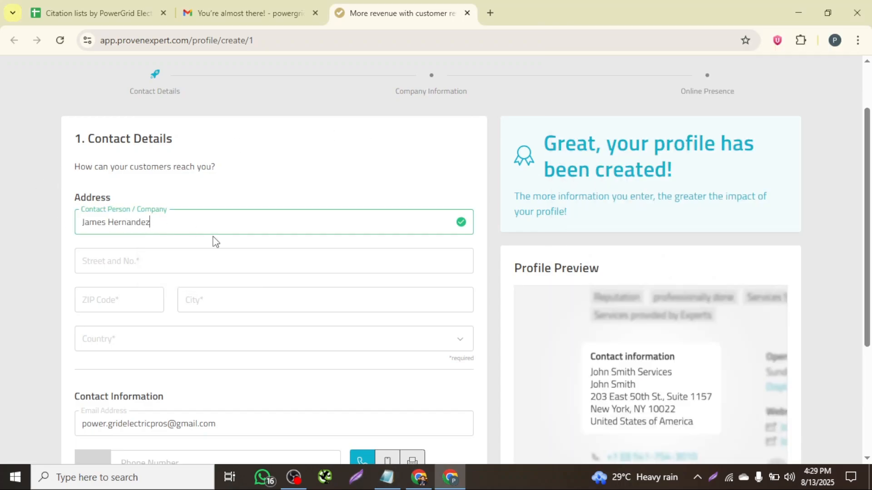
- Copy the street address from the Notepad details into the Street and No. field
scroll(201, 214, down, 2)
click(153, 181)
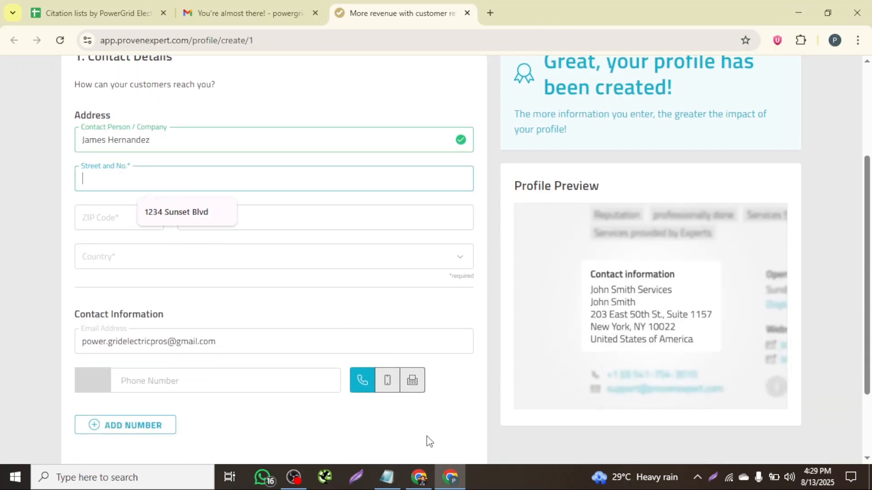
click(386, 478)
click(673, 152)
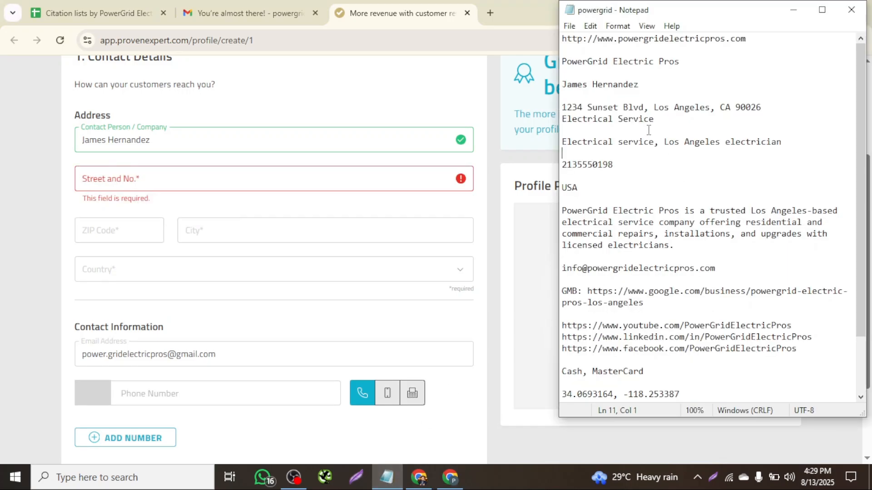
drag(644, 107, 563, 106)
key(ctrl+c)
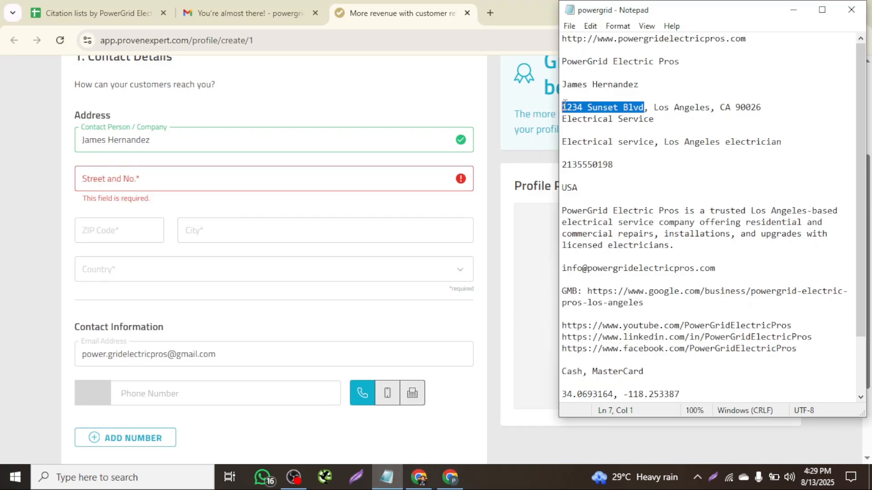
click(116, 181)
key(ctrl+v)
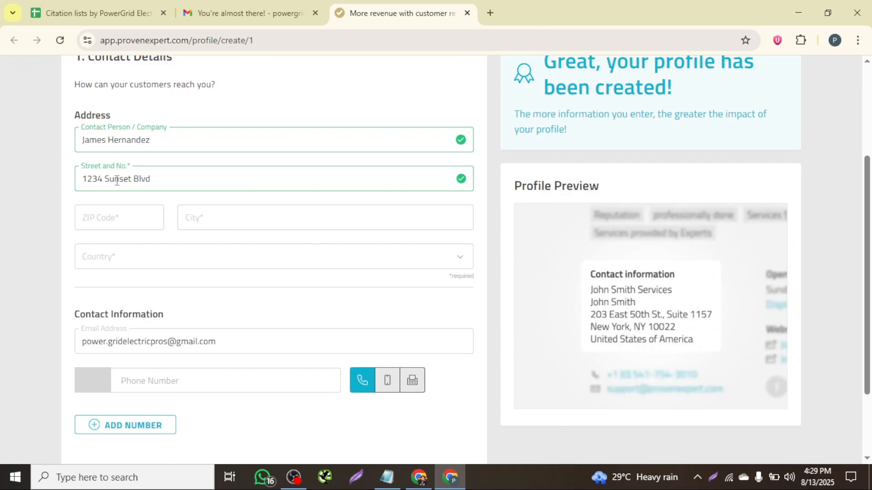
- Fill in the ZIP code and the city Los Angeles from the suggested entries
click(135, 216)
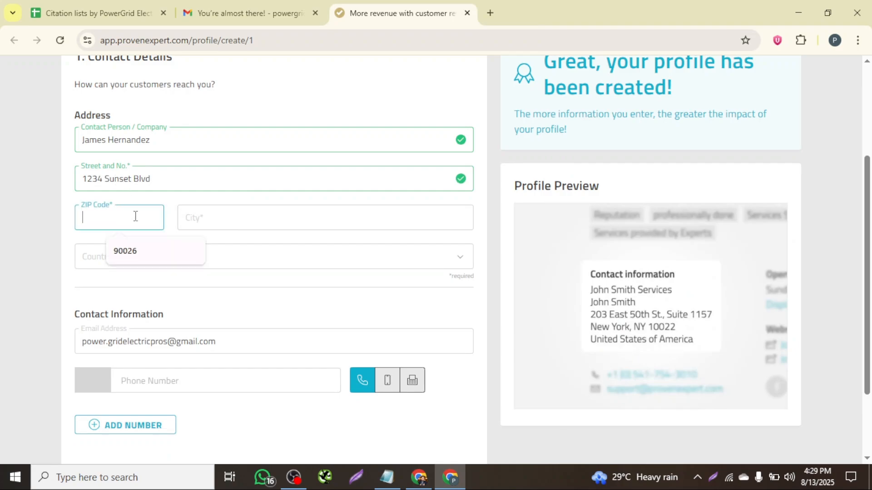
click(135, 253)
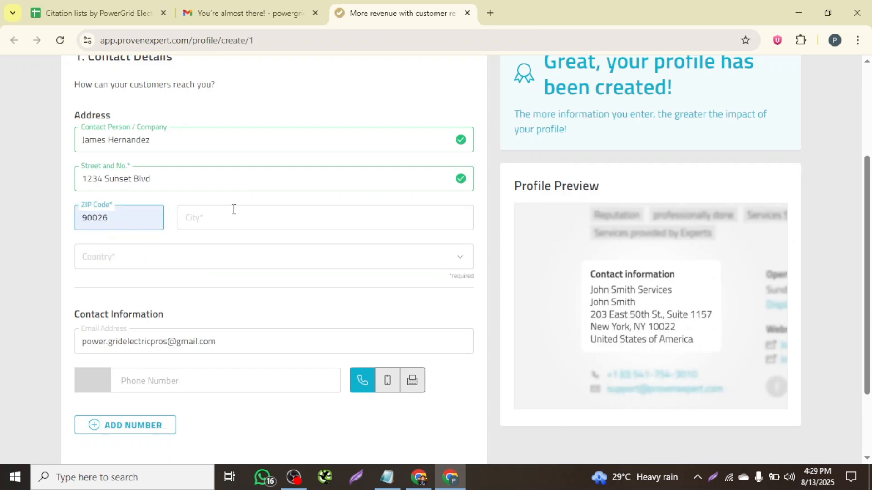
click(225, 216)
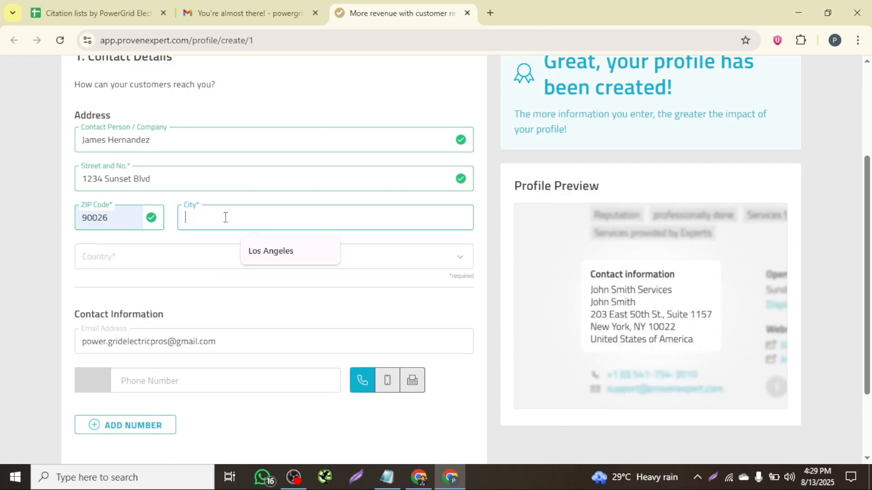
click(277, 256)
- Set the country to United States of America
scroll(233, 243, down, 2)
click(290, 159)
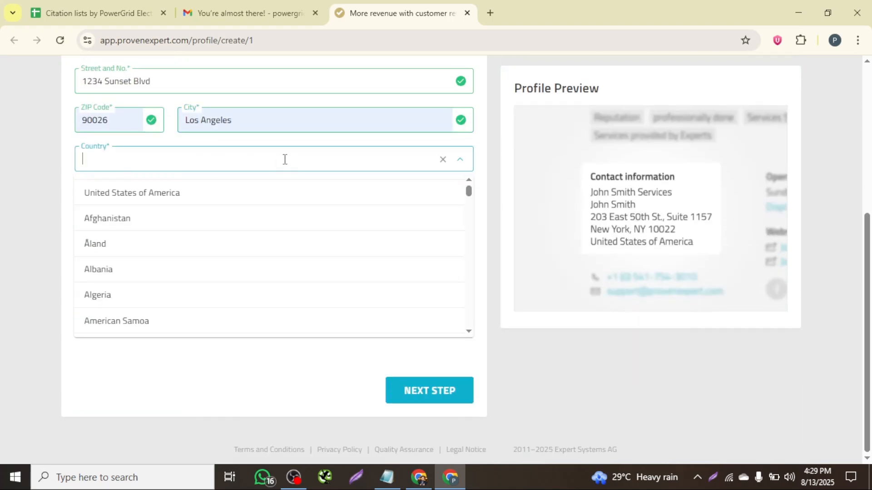
click(143, 194)
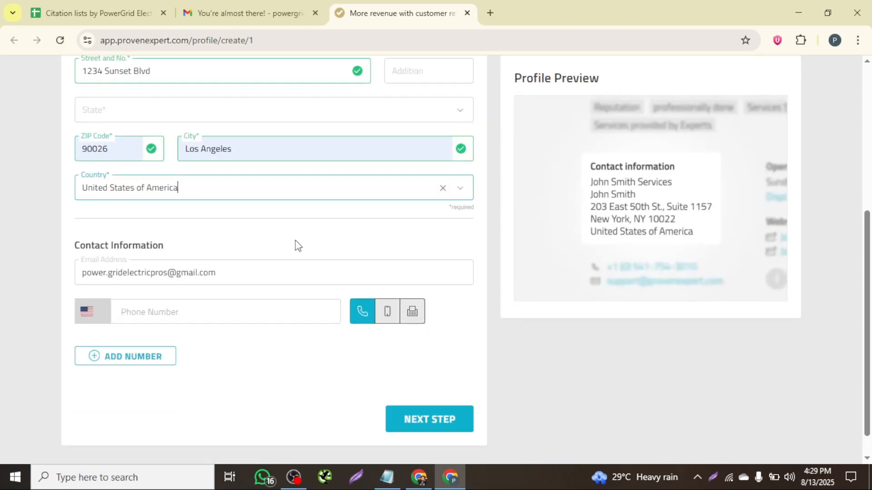
- Clear the prefilled email address in the Contact Information section
scroll(295, 241, down, 1)
click(225, 243)
key(BackSpace)
key(BackSpace)
key(BackSpace)
key(BackSpace)
key(BackSpace)
key(BackSpace)
key(BackSpace)
key(BackSpace)
key(BackSpace)
key(BackSpace)
key(BackSpace)
key(BackSpace)
key(BackSpace)
key(BackSpace)
key(BackSpace)
key(BackSpace)
key(BackSpace)
key(BackSpace)
key(BackSpace)
key(BackSpace)
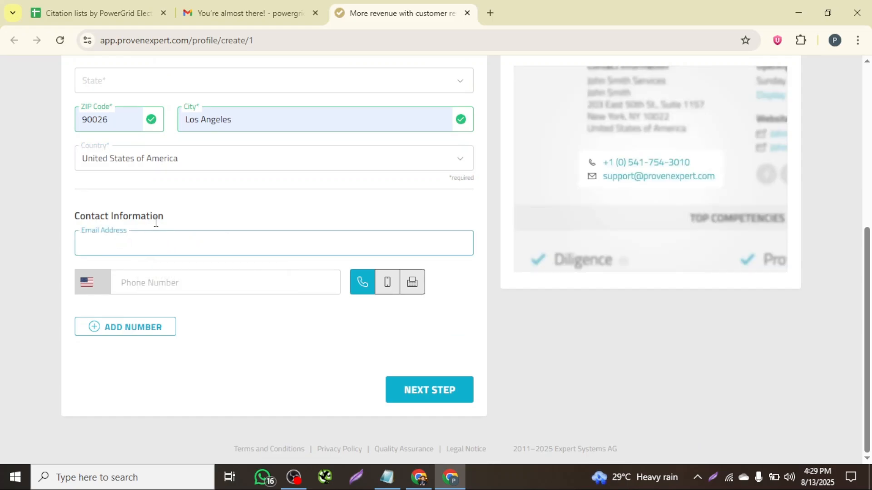
- Copy the business e-mail address from the Notepad details into the Email Address field
click(387, 477)
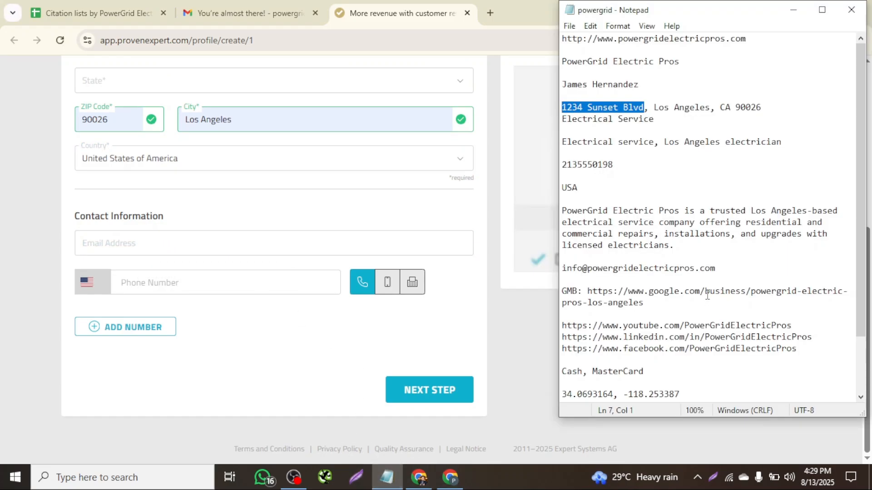
drag(720, 275, 563, 271)
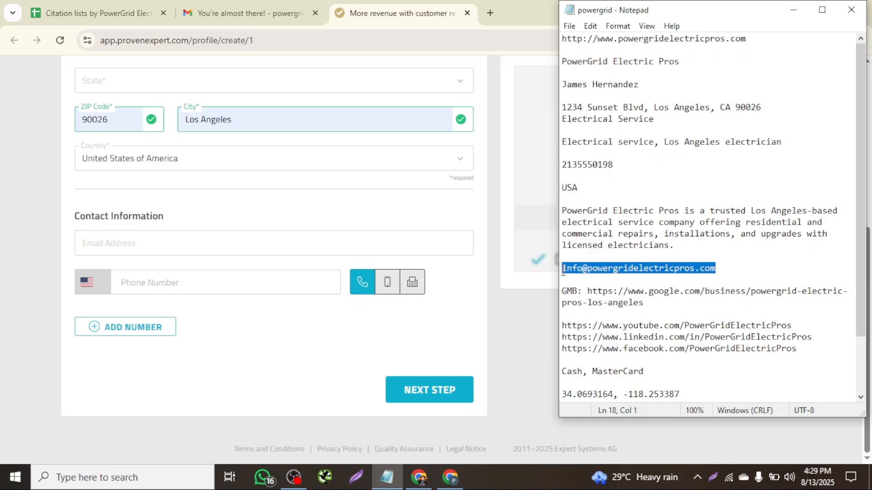
key(ctrl+c)
click(102, 247)
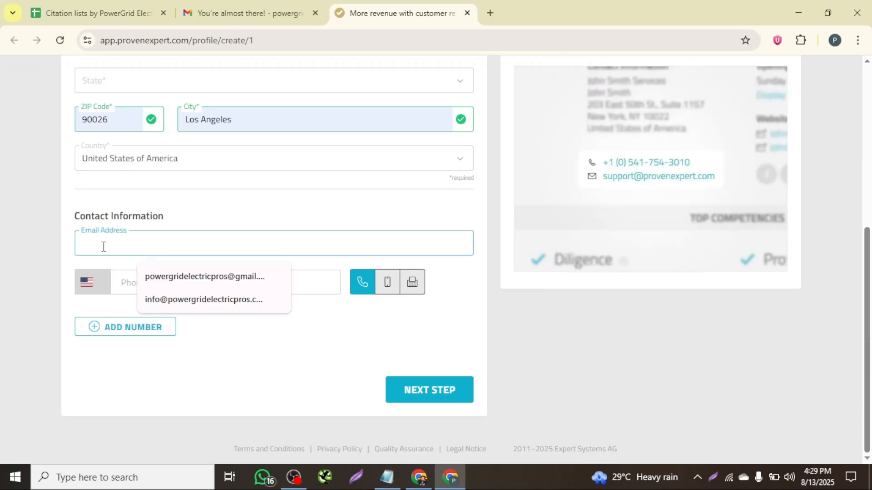
key(ctrl+v)
- Copy the business phone number from the Notepad details into the Phone Number field
click(156, 281)
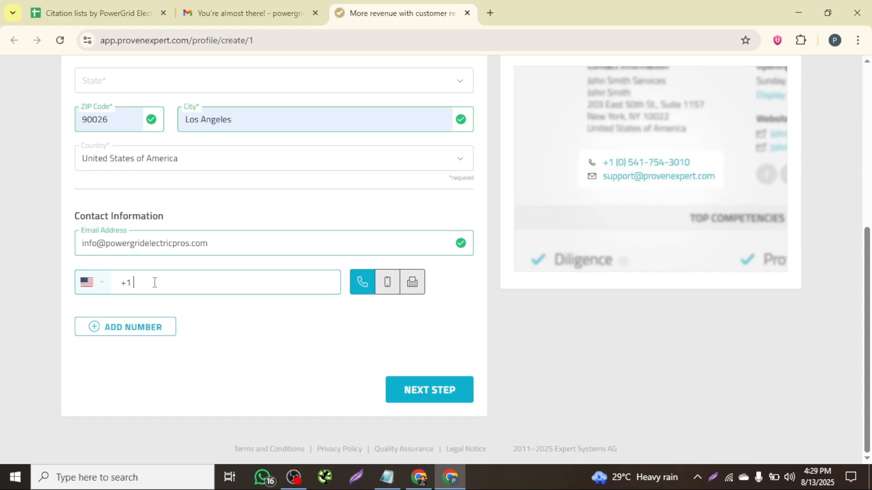
click(387, 477)
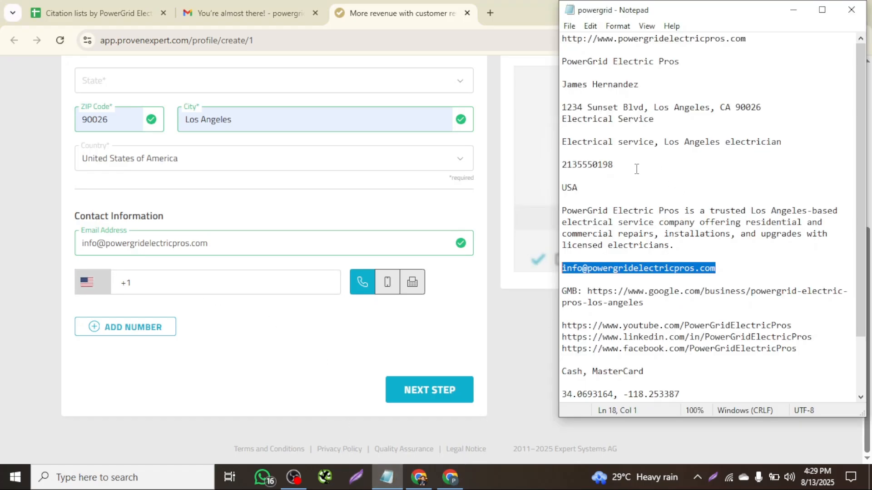
drag(637, 169, 554, 162)
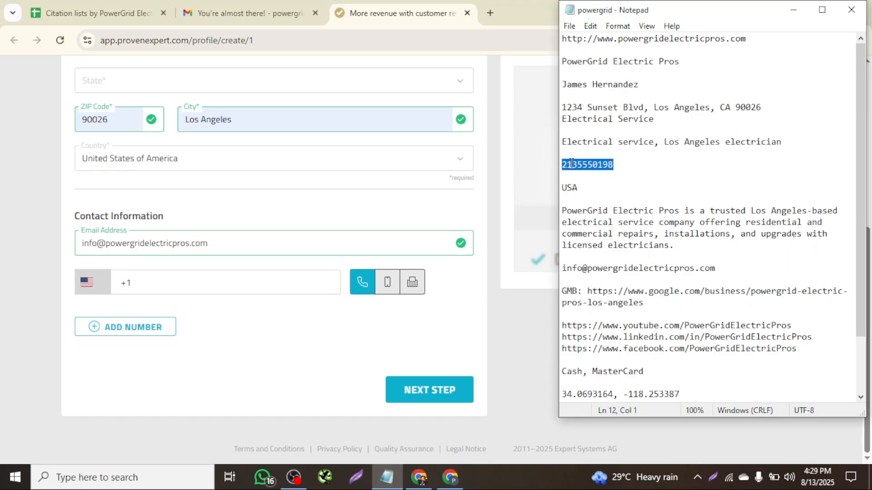
key(ctrl+c)
click(153, 281)
key(ctrl+v)
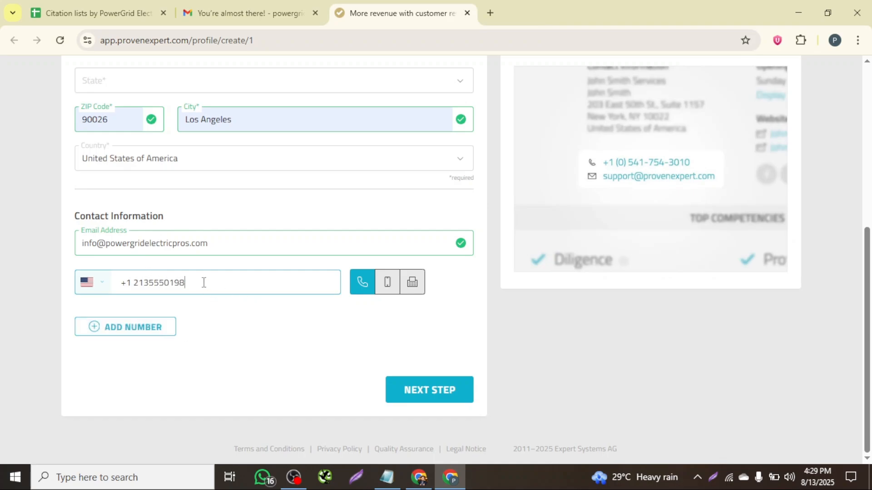
click(141, 330)
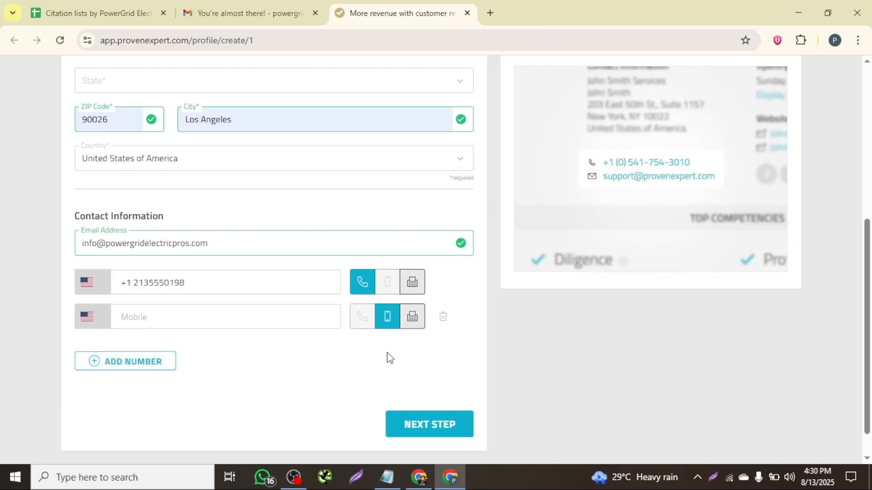
click(444, 318)
- Set the state to California (CA) and continue to the Company Information step
click(423, 379)
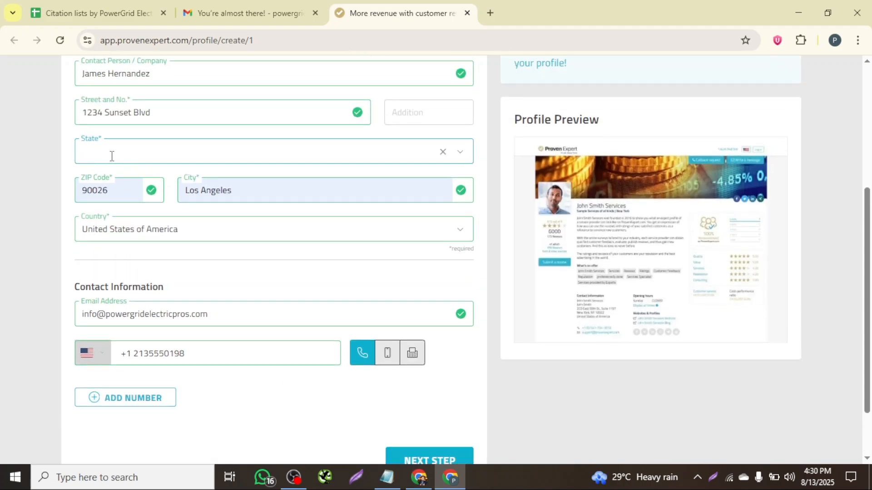
click(112, 155)
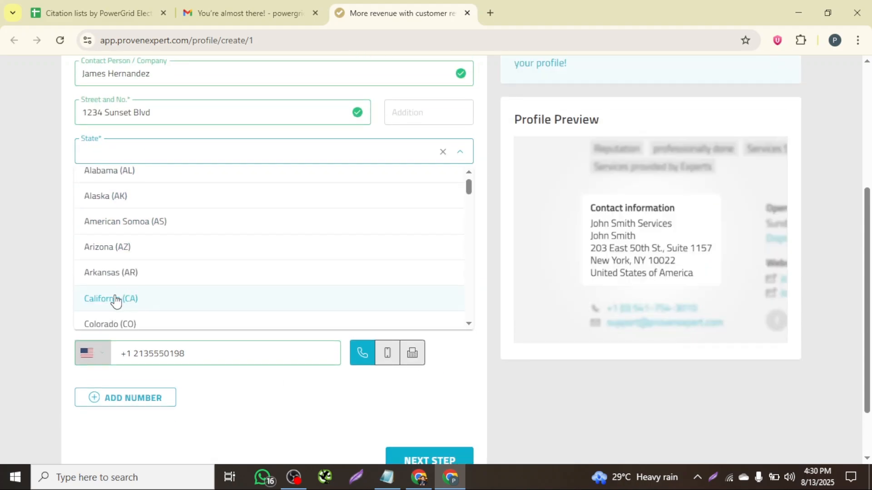
click(117, 300)
scroll(288, 271, down, 2)
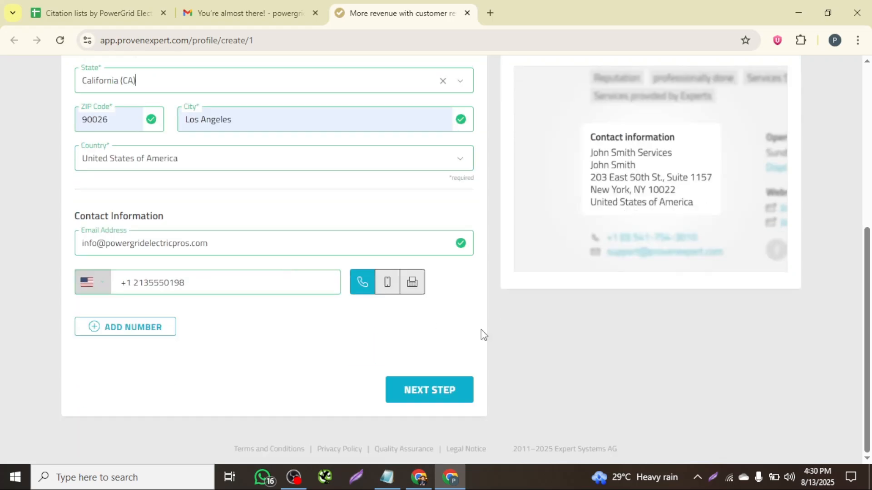
click(444, 392)
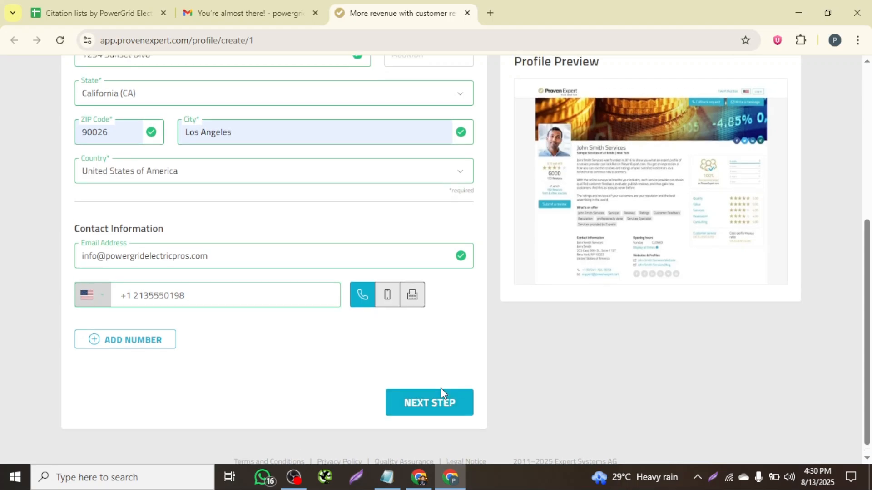
scroll(335, 306, down, 3)
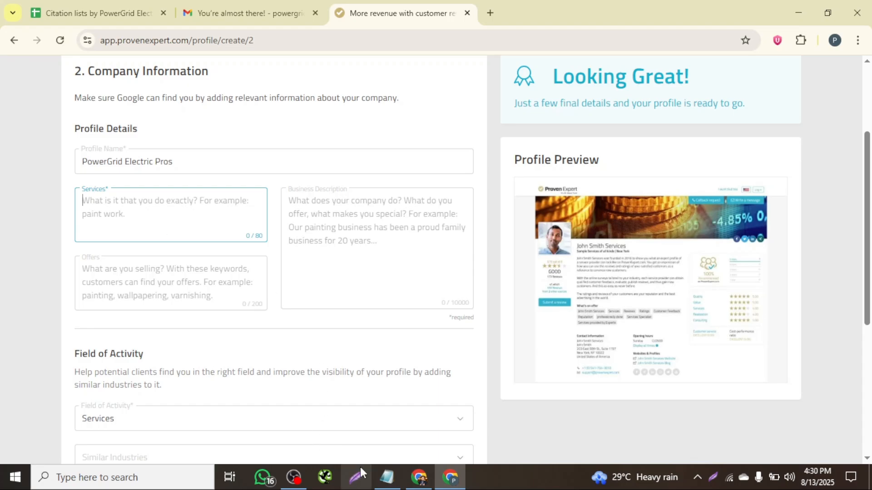
- Copy Electrical service, Los Angeles electrician from the Notepad details into the Services field
click(390, 468)
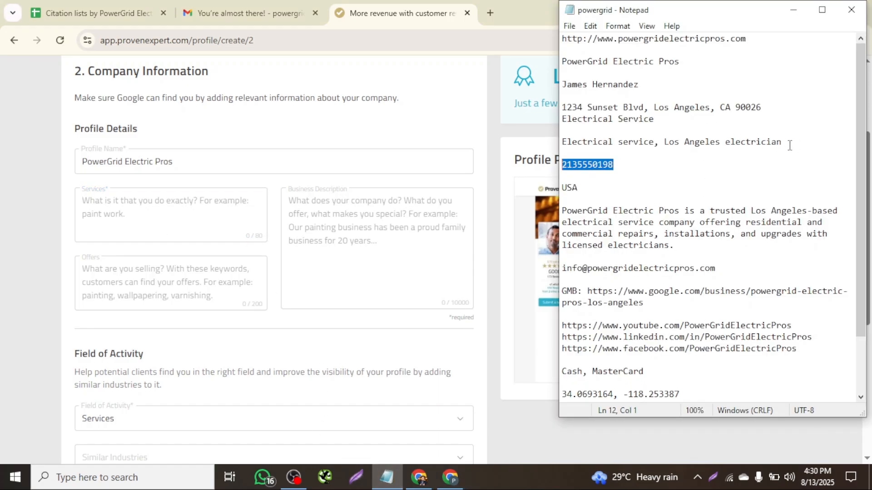
drag(790, 145, 563, 142)
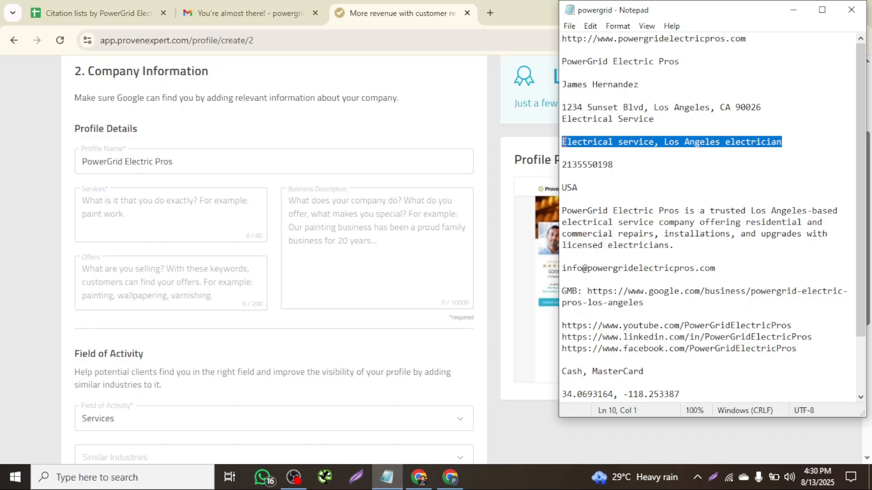
click(143, 208)
key(ctrl+v)
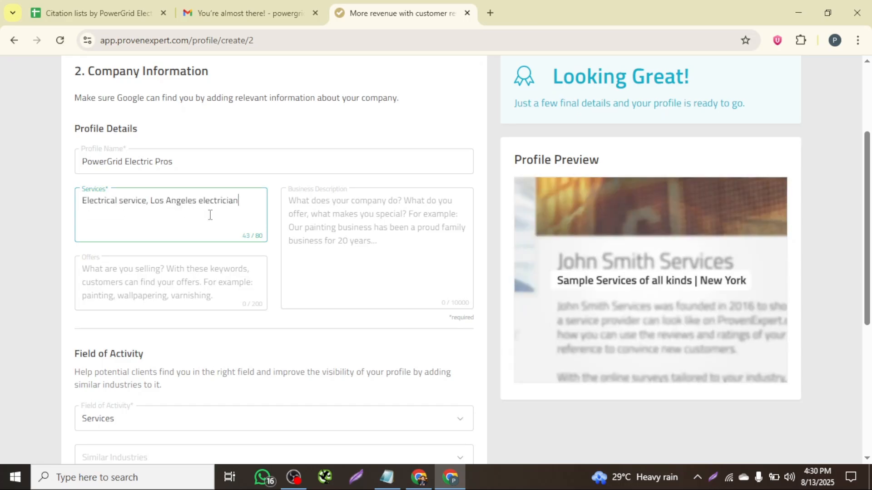
- Copy the company description paragraph from the Notepad details into the Business Description field
click(298, 235)
click(385, 480)
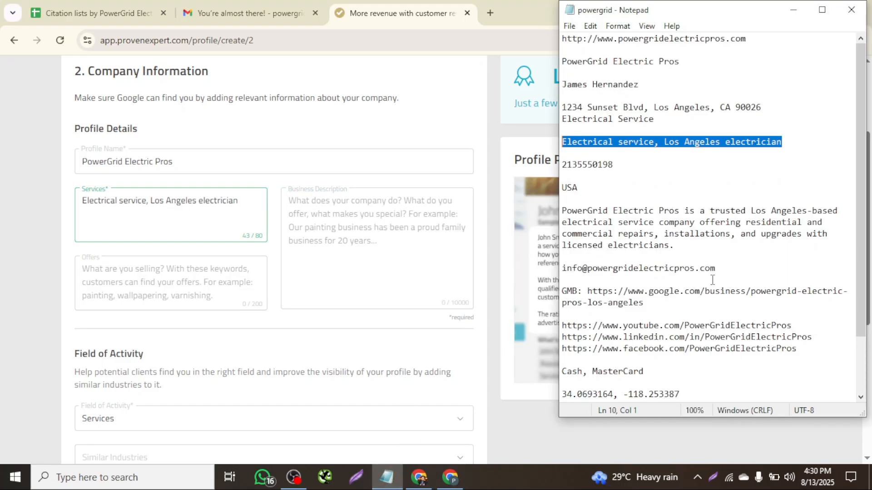
drag(686, 253, 563, 210)
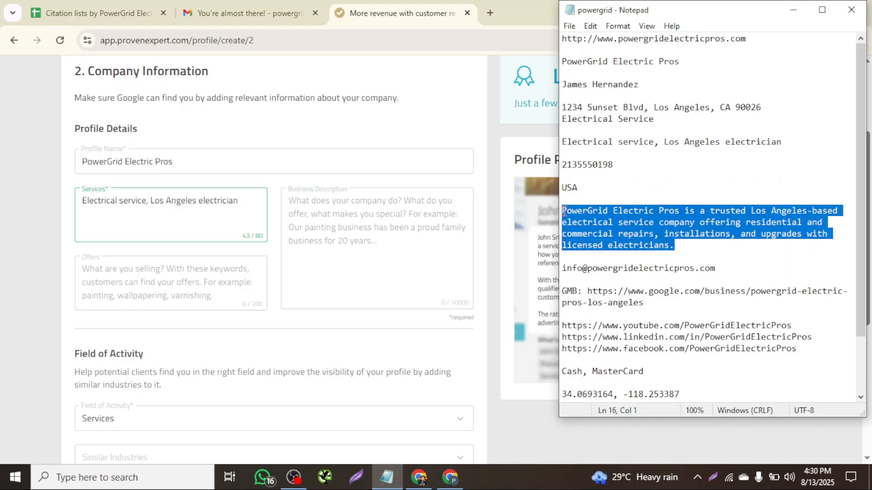
click(357, 230)
key(ctrl+v)
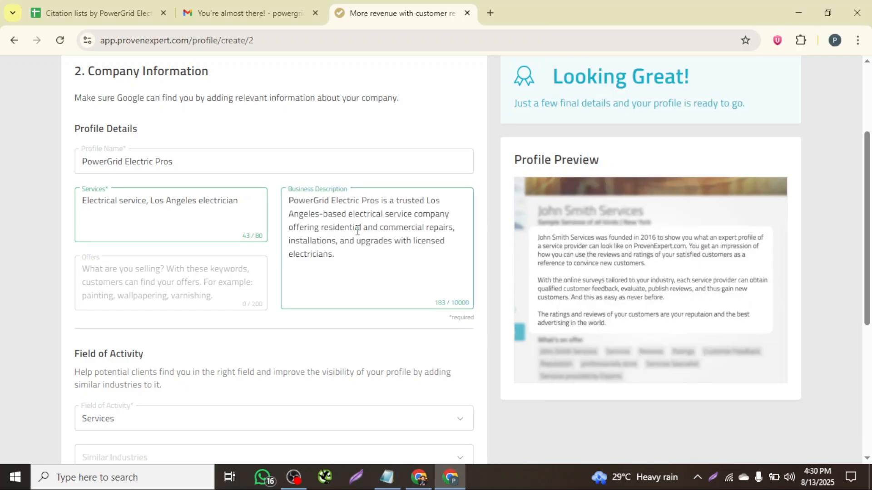
- Add Electrical Engineering as a similar industry in the Field of Activity section
scroll(356, 233, down, 4)
scroll(361, 244, down, 2)
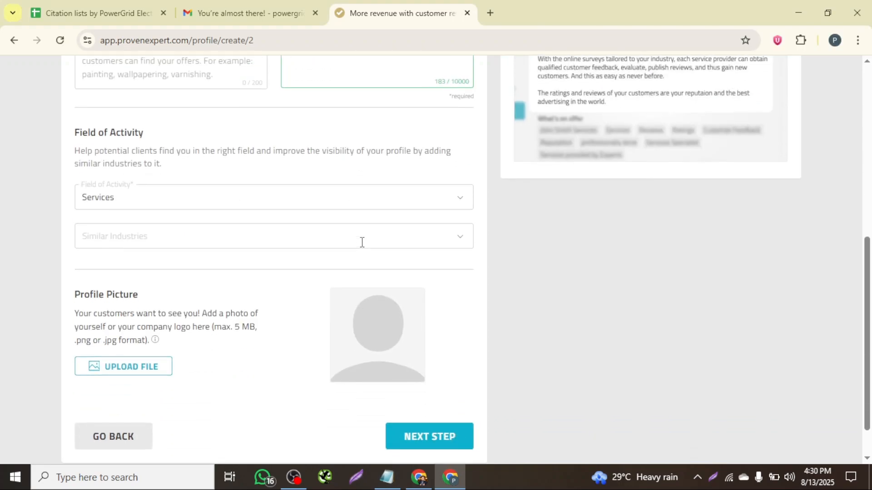
click(452, 216)
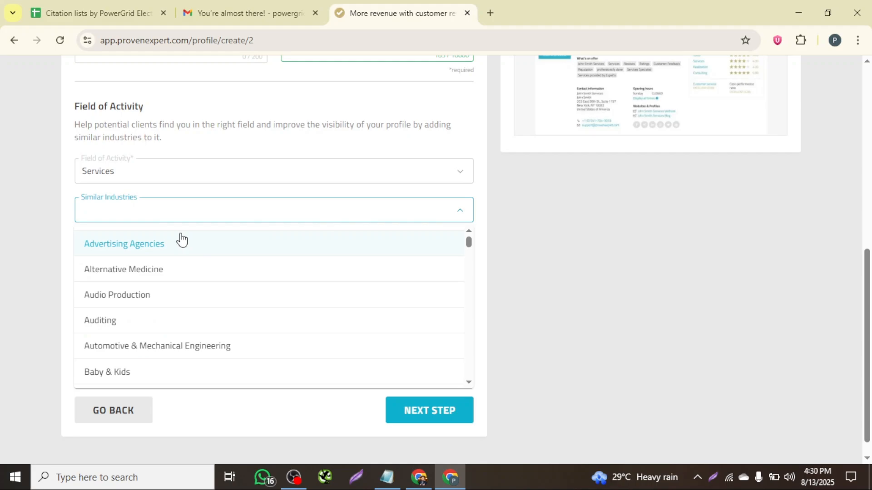
text(elec)
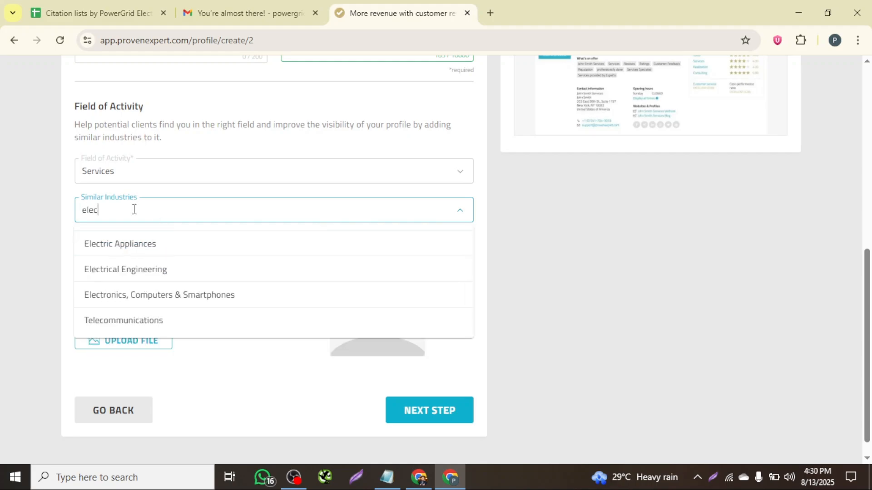
click(111, 271)
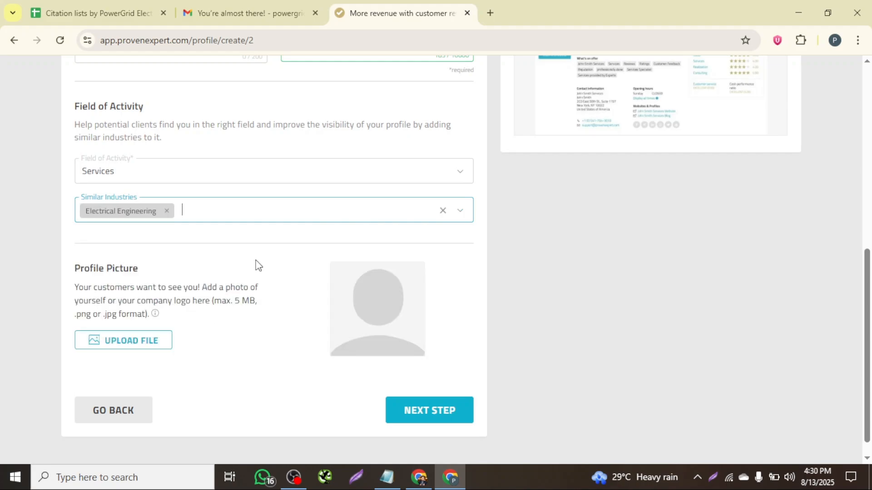
- Upload the power grid logo 3 image as the profile picture and continue to the Online Presence step
scroll(258, 264, down, 1)
click(138, 328)
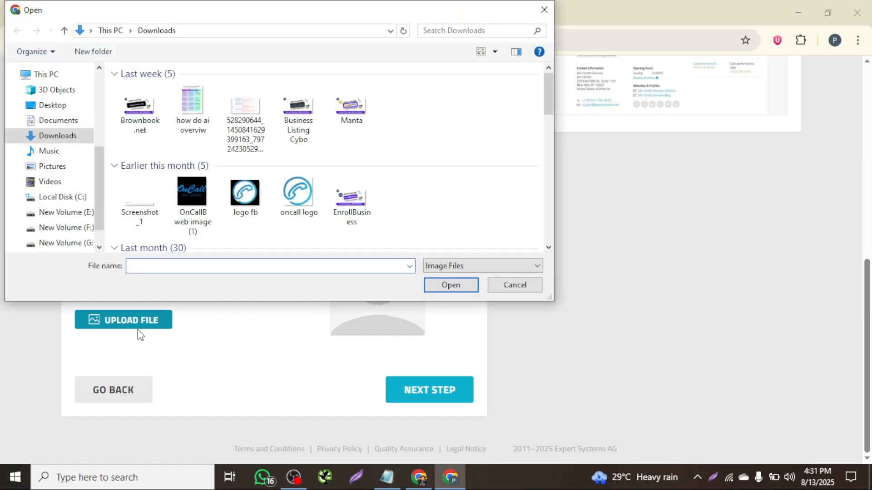
scroll(269, 185, down, 5)
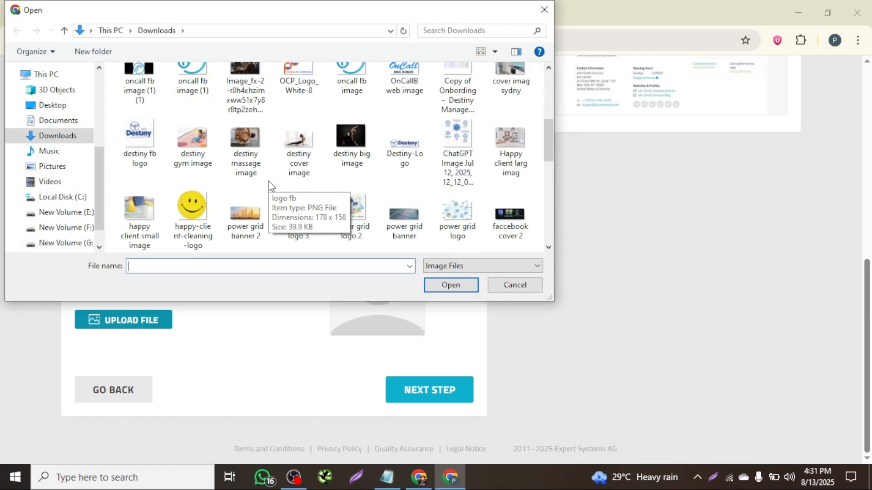
click(298, 214)
click(468, 291)
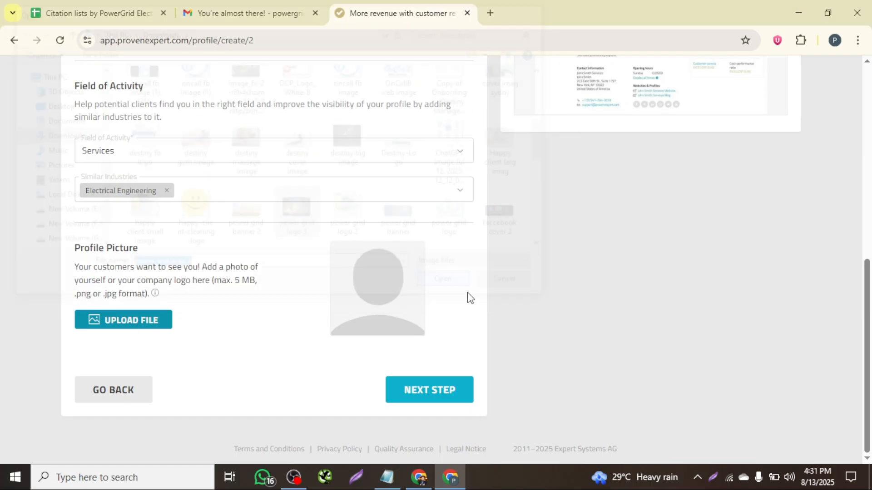
click(443, 391)
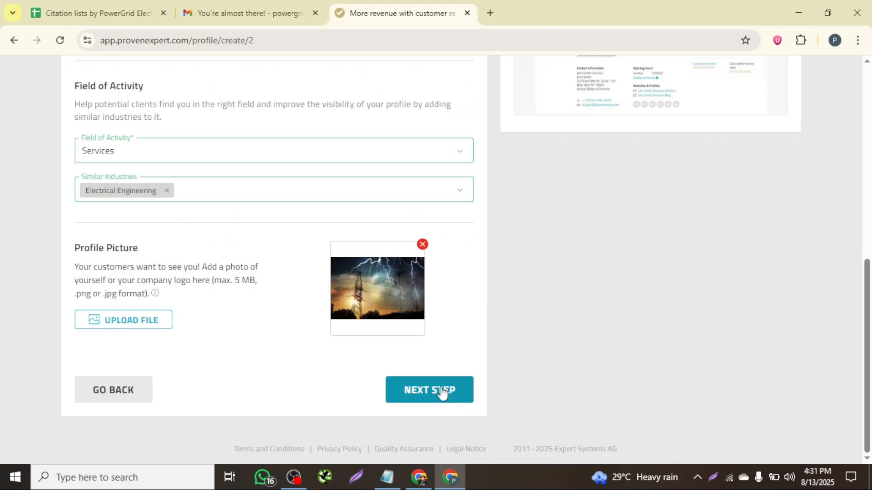
- Copy the GMB Google Business link from the Notepad details into the review overview link field
scroll(245, 267, down, 2)
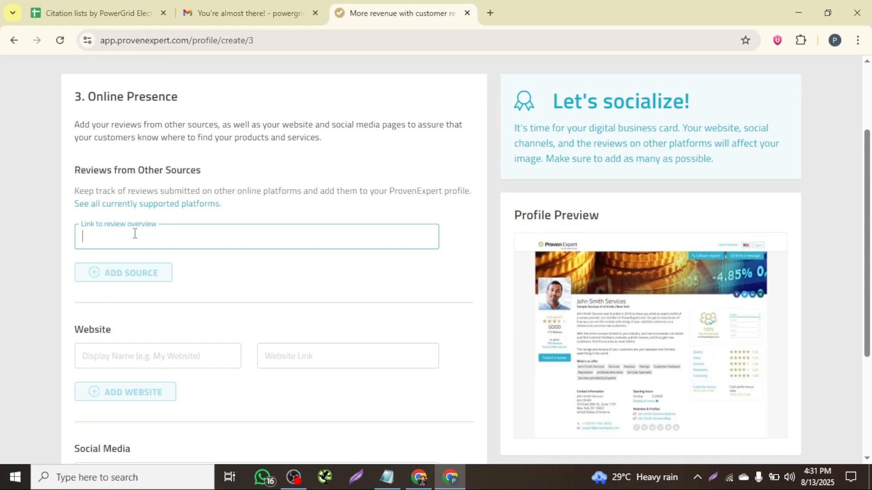
click(387, 477)
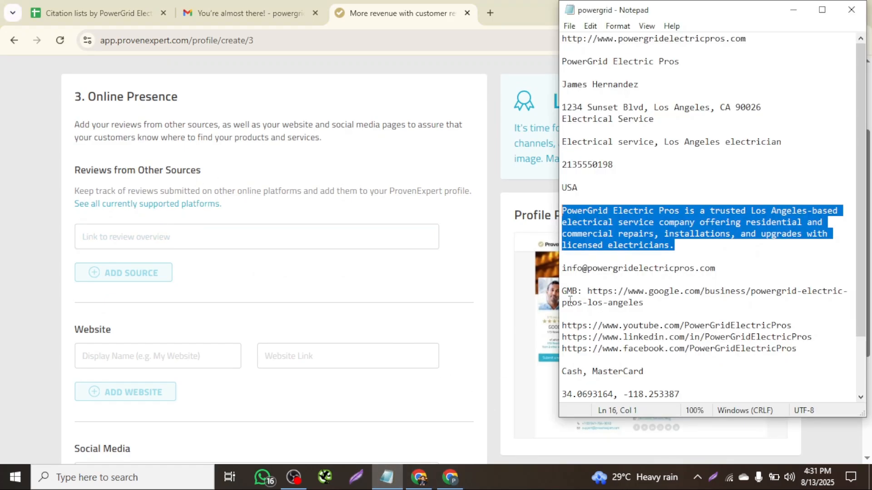
click(629, 183)
drag(656, 305, 586, 291)
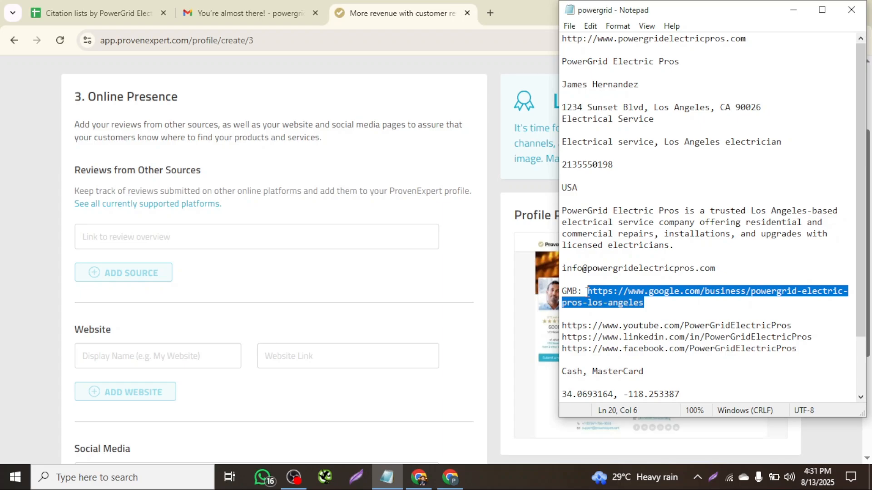
key(ctrl+c)
click(121, 234)
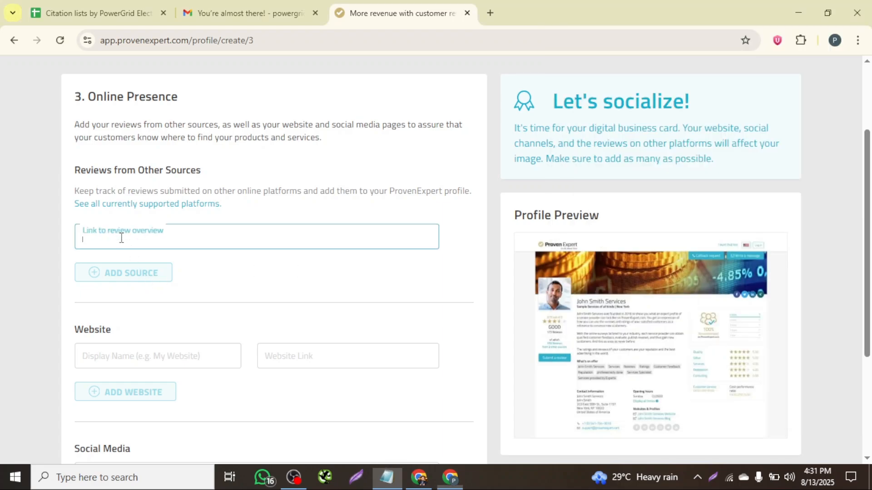
key(ctrl+v)
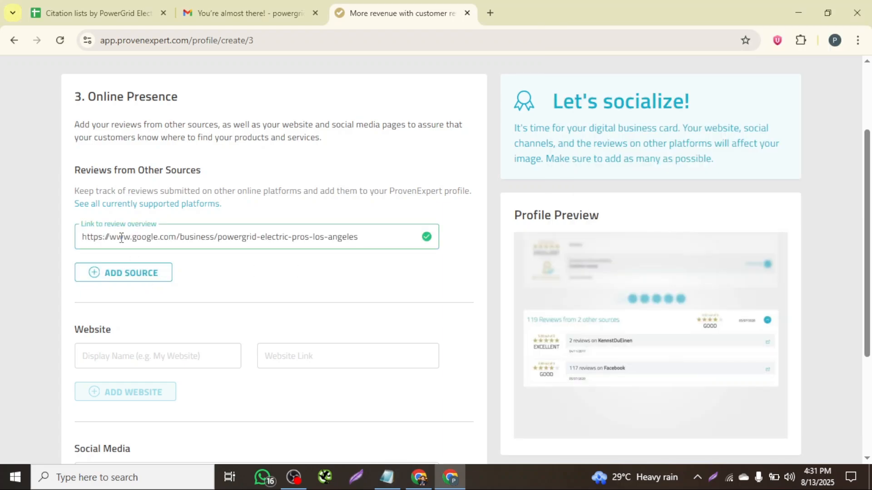
click(158, 272)
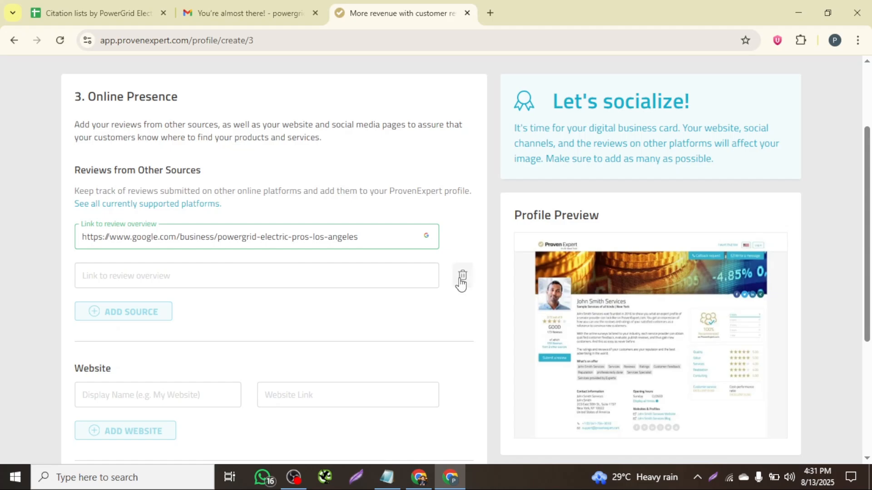
click(462, 275)
- Copy the business name PowerGrid Electric Pros from the Notepad into the website Display Name field
scroll(299, 282, down, 1)
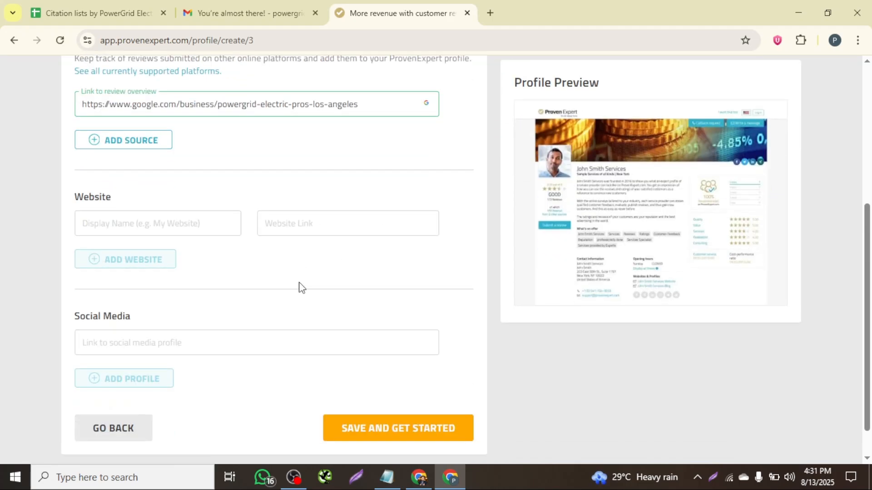
click(181, 221)
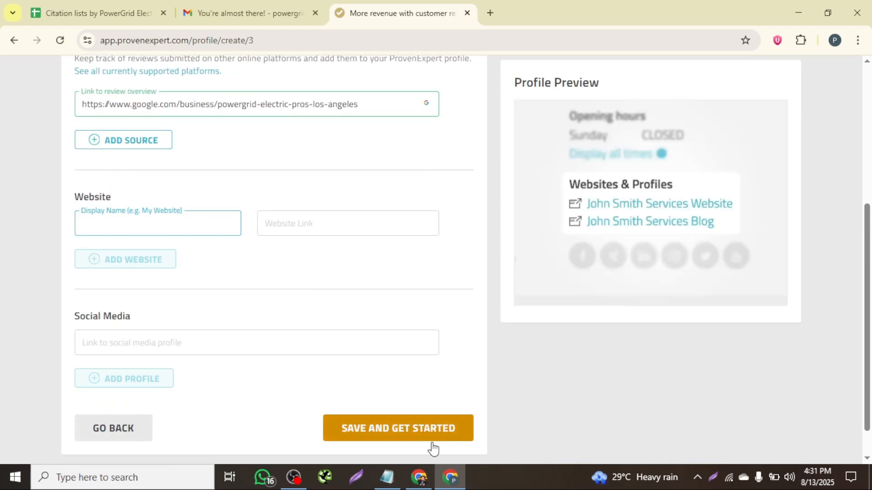
click(386, 478)
click(659, 181)
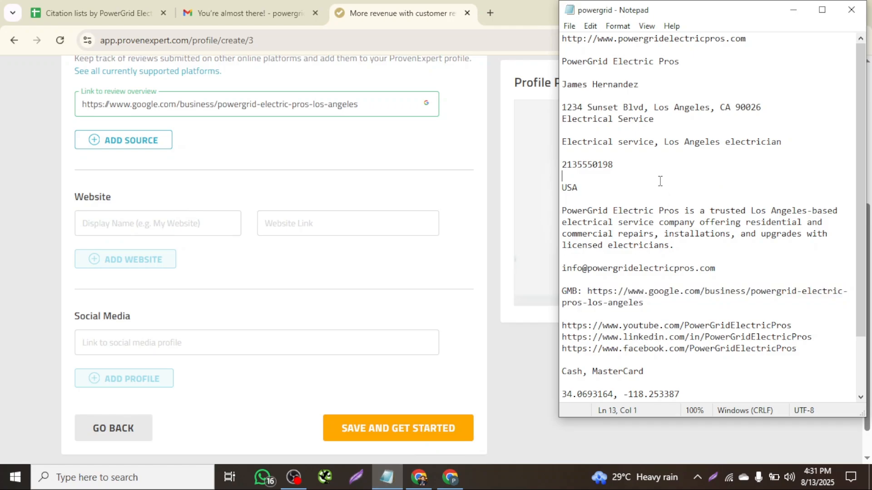
drag(679, 61, 555, 59)
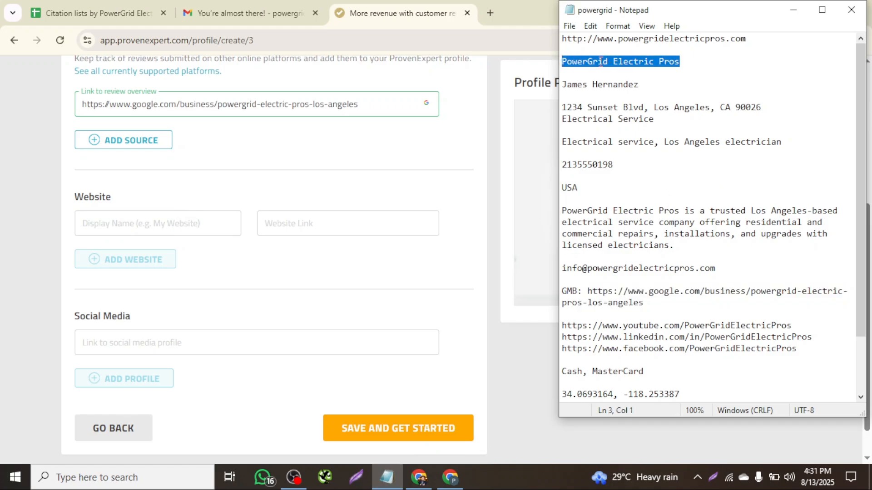
key(ctrl+c)
click(144, 226)
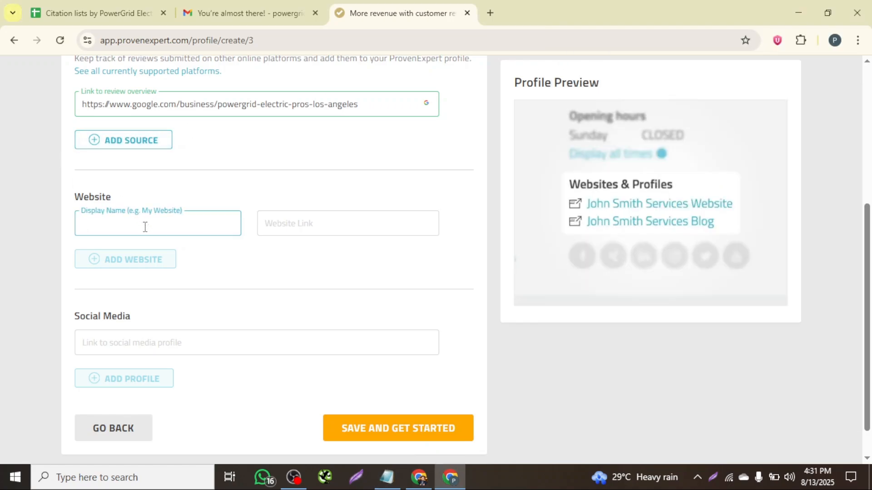
key(ctrl+v)
click(264, 224)
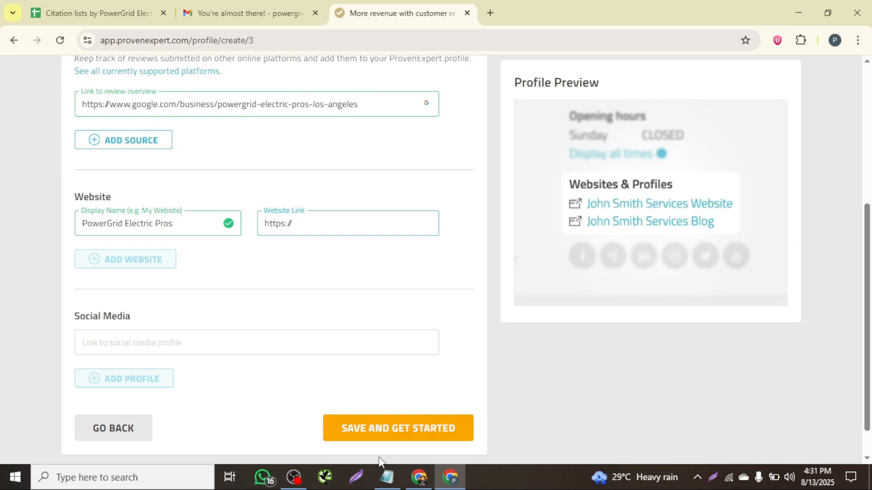
click(387, 477)
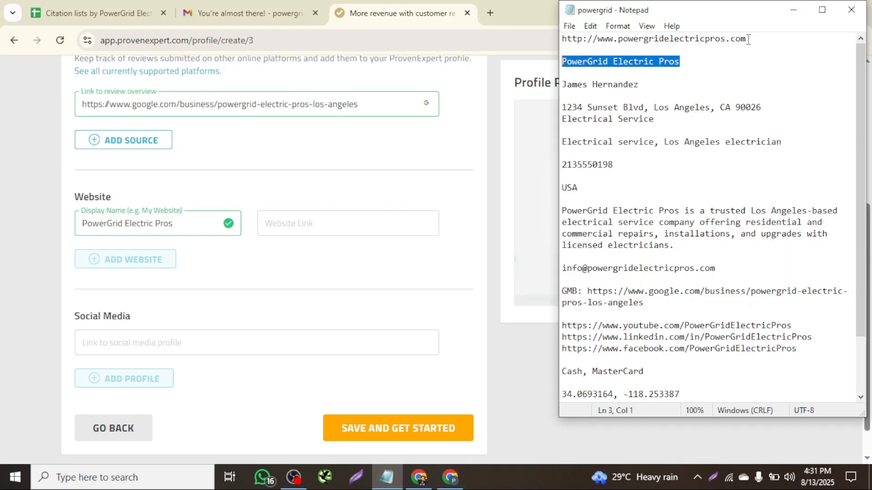
drag(748, 39, 566, 35)
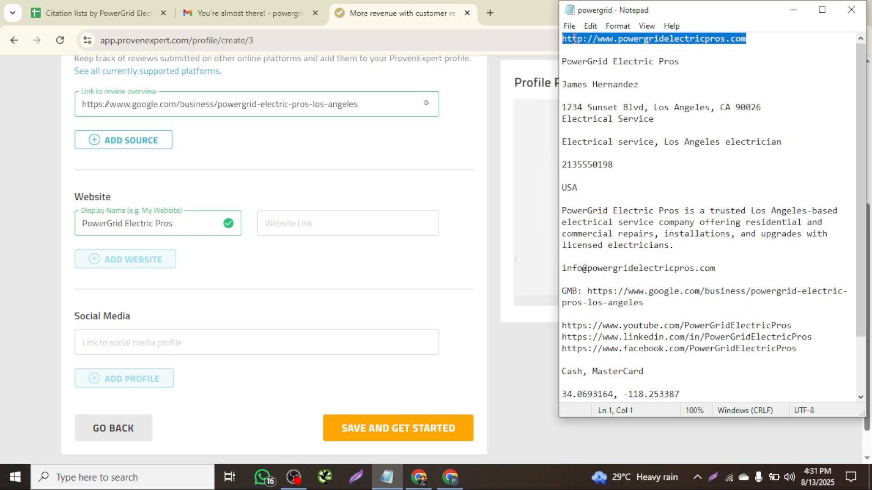
click(293, 223)
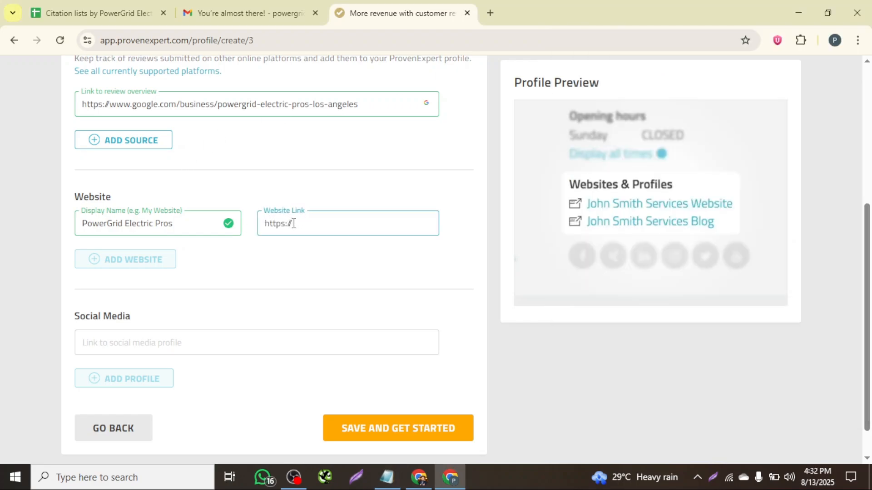
key(ctrl+a)
key(ctrl+v)
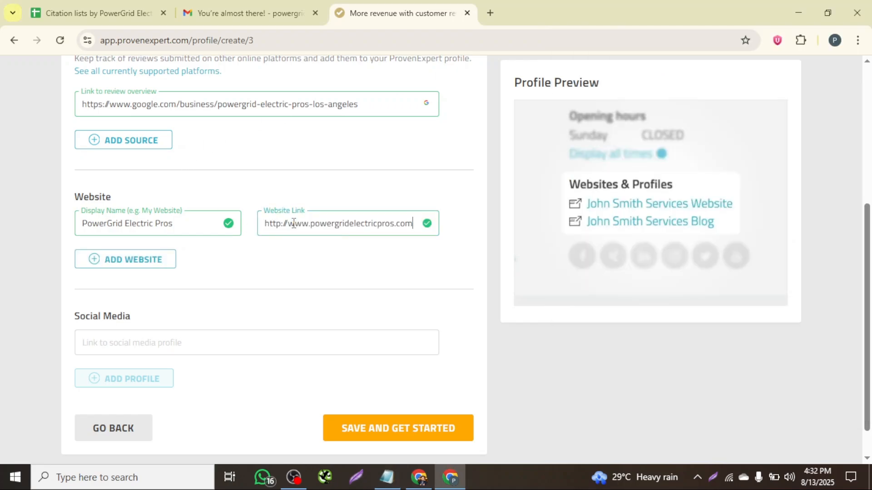
scroll(327, 265, down, 1)
click(144, 227)
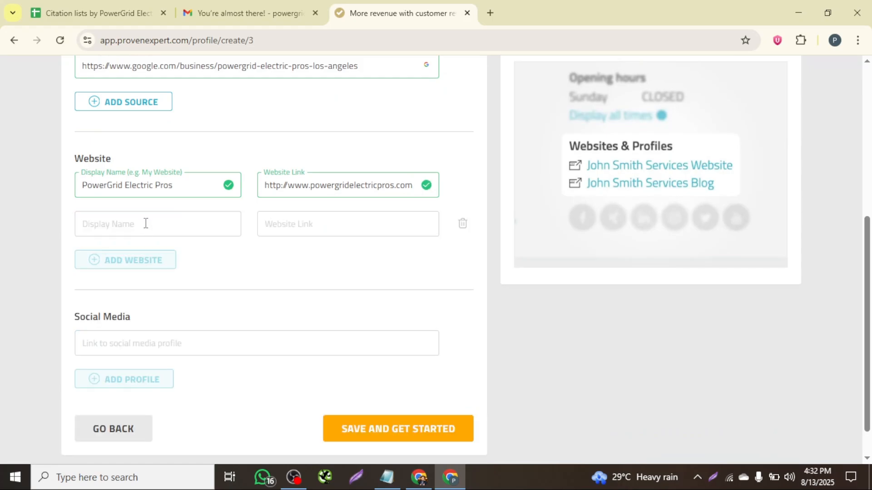
click(465, 225)
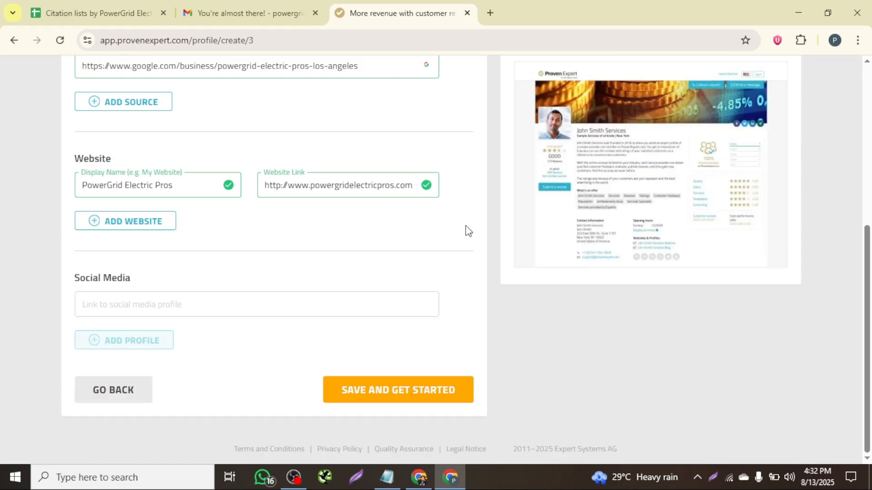
- Copy the YouTube channel URL from the Notepad into the social media profile field and add another profile row
click(167, 302)
click(386, 477)
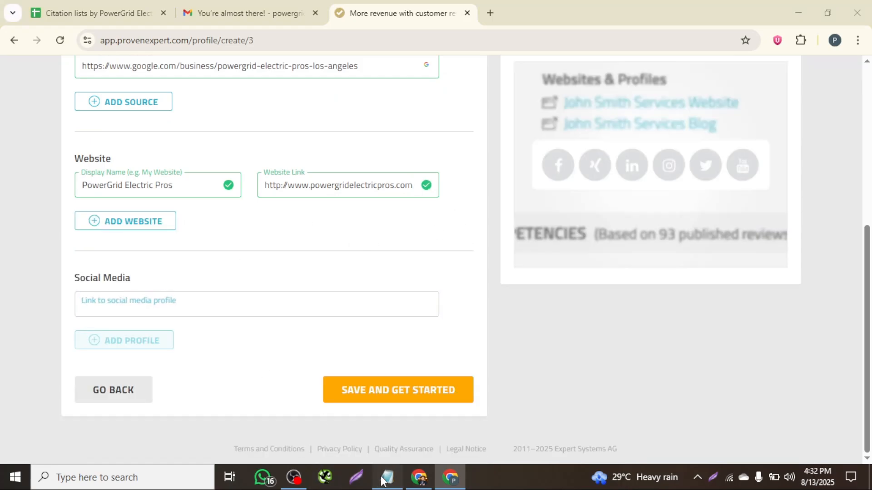
drag(793, 327, 563, 325)
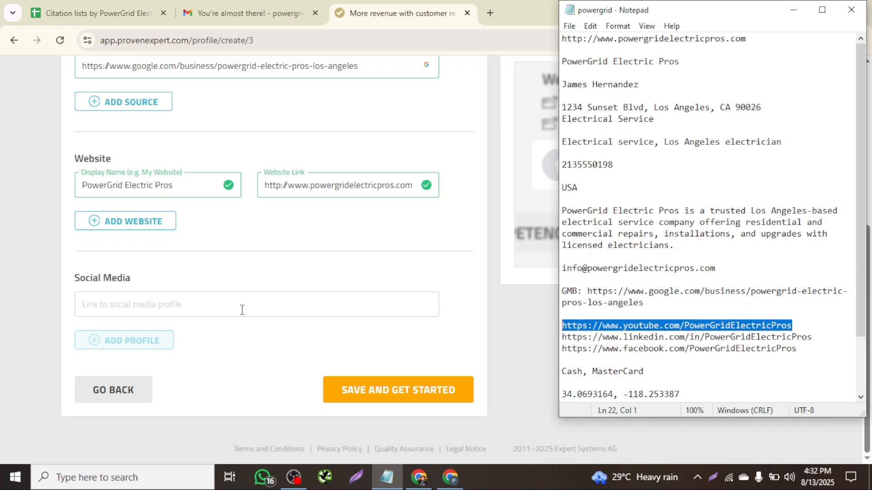
click(199, 301)
key(ctrl+a)
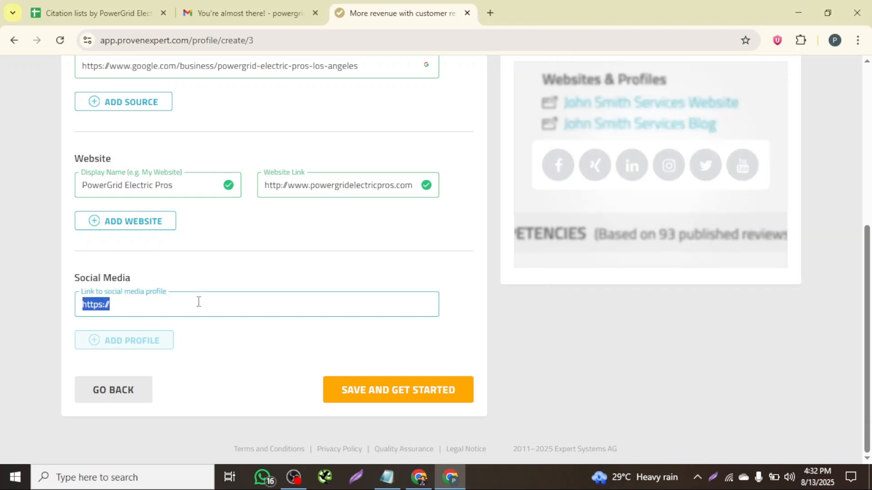
key(ctrl+v)
click(132, 340)
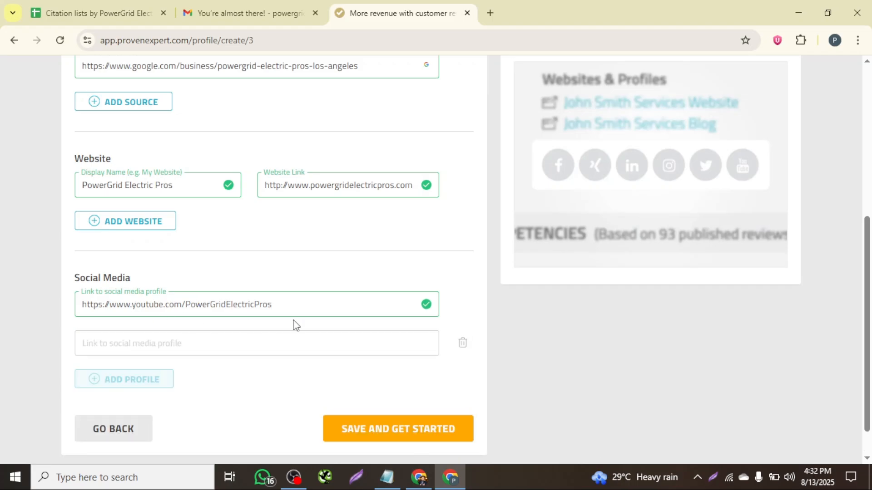
- Copy the LinkedIn URL from the Notepad into the second social media profile field and add another profile row
click(386, 482)
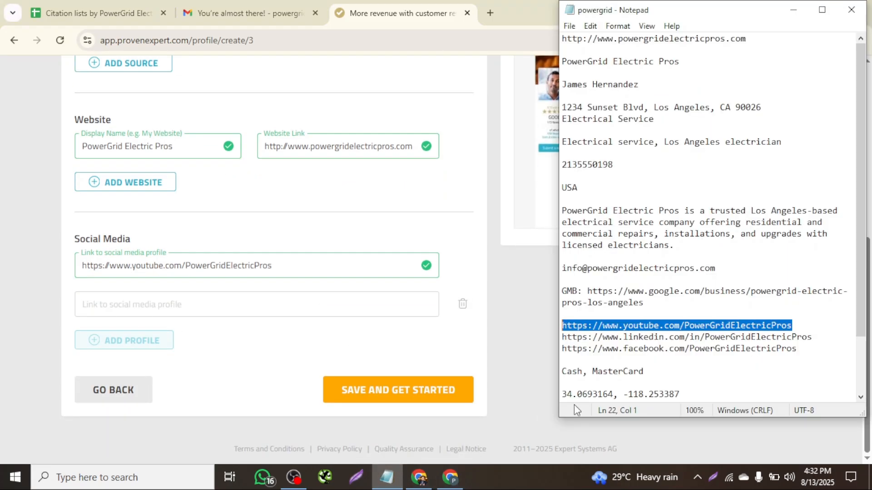
click(640, 337)
triple_click(640, 337)
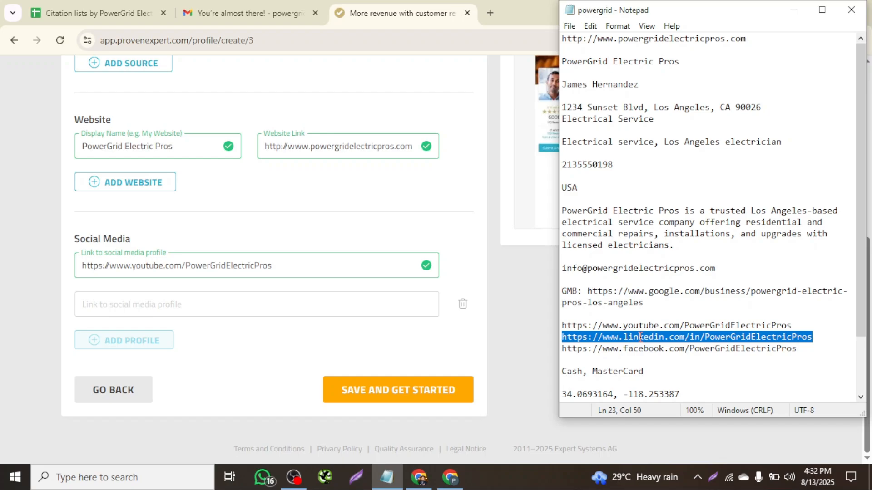
click(121, 305)
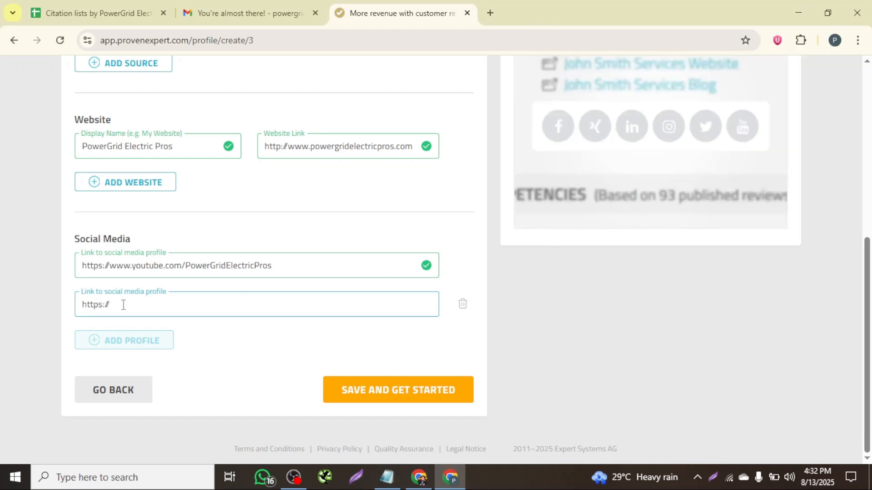
triple_click(123, 305)
key(ctrl+v)
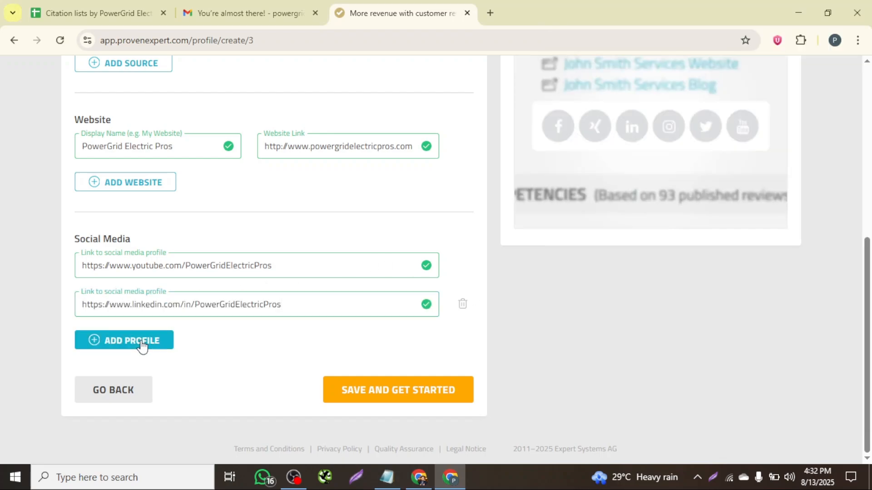
click(141, 346)
- Copy the Facebook URL from the Notepad into the third social media profile field and add another profile row
scroll(253, 332, down, 1)
click(386, 472)
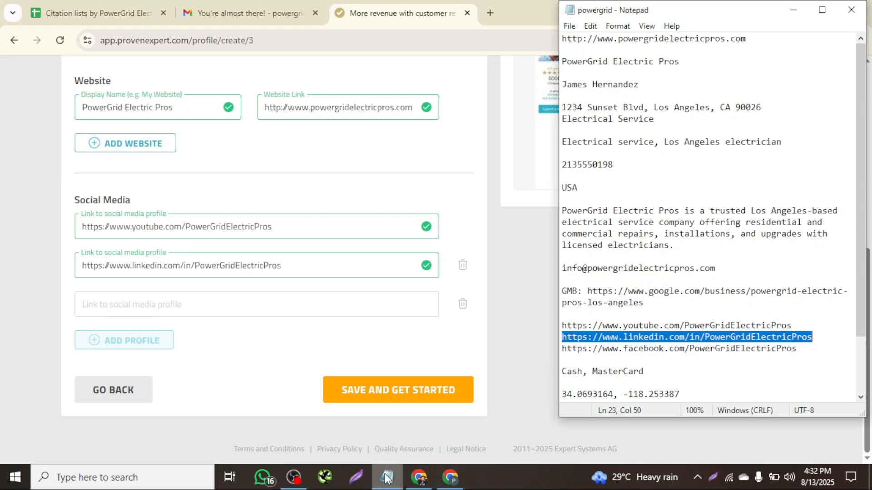
triple_click(633, 349)
click(632, 352)
double_click(633, 351)
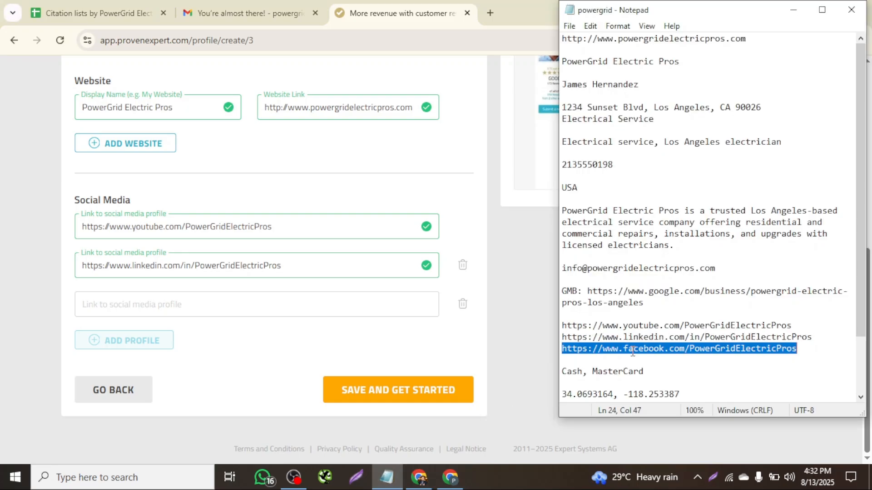
click(129, 298)
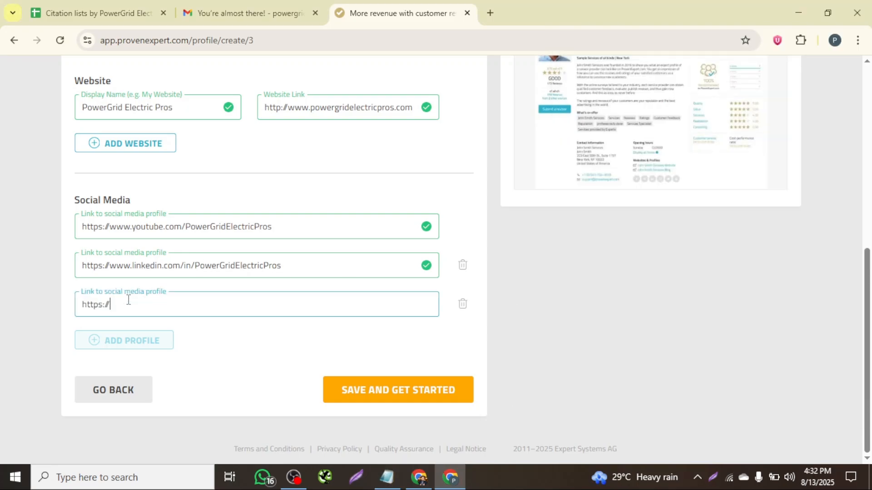
key(ctrl+a)
key(ctrl+v)
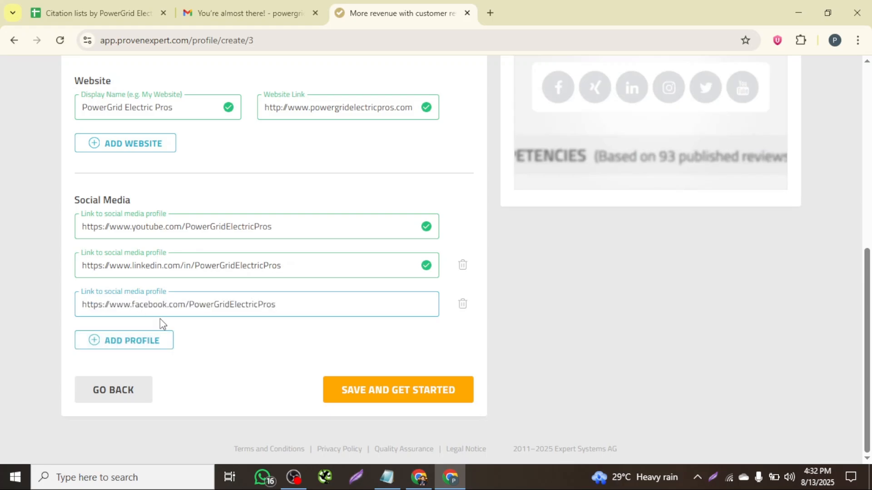
click(128, 339)
- Save the profile setup to get started and close the welcome popup
scroll(273, 322, down, 1)
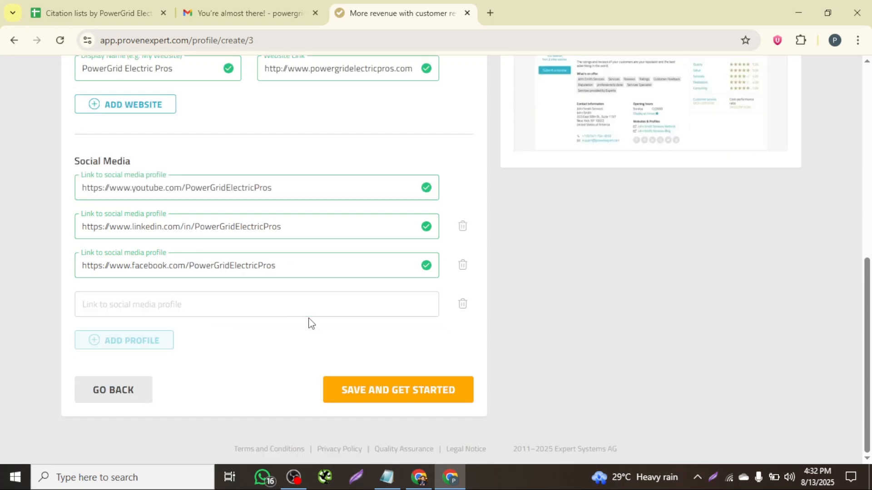
click(380, 392)
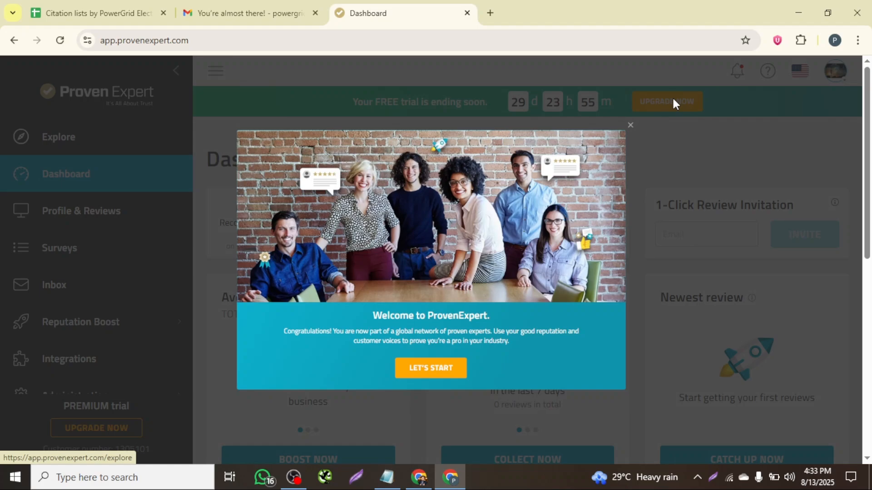
click(631, 126)
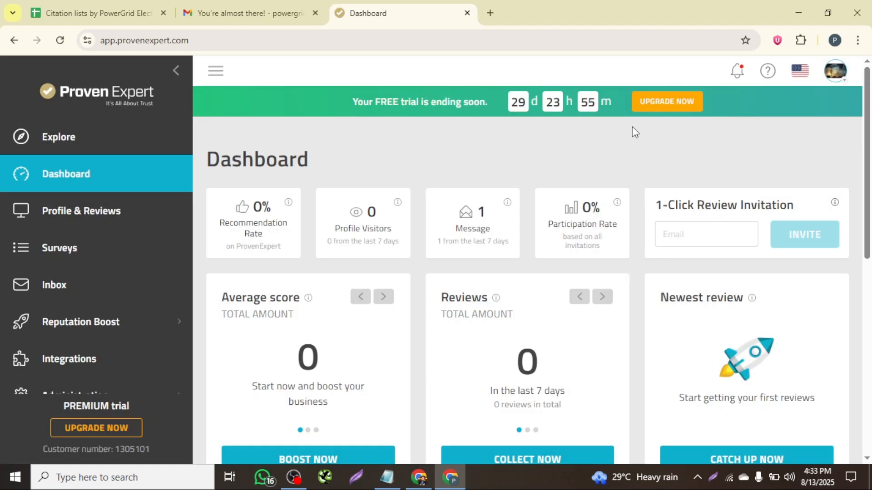
- Open My ProvenExpert Profile from the account menu and step through the guided tour until done
click(835, 70)
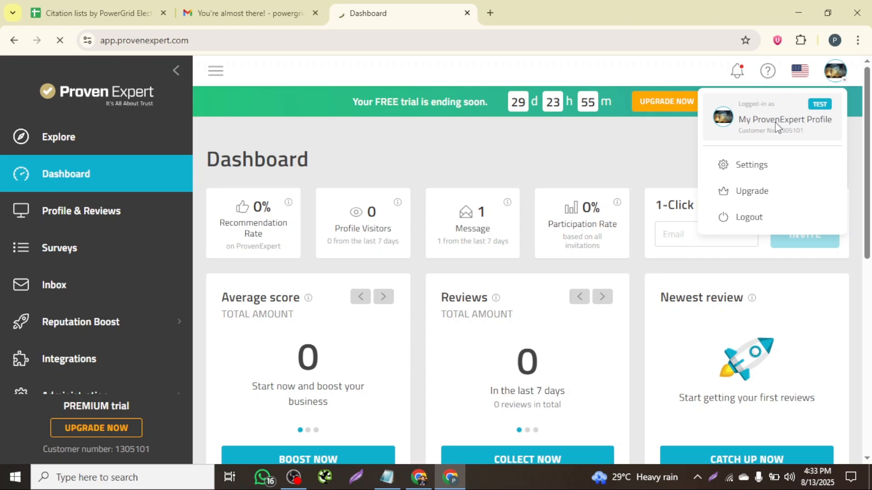
click(778, 128)
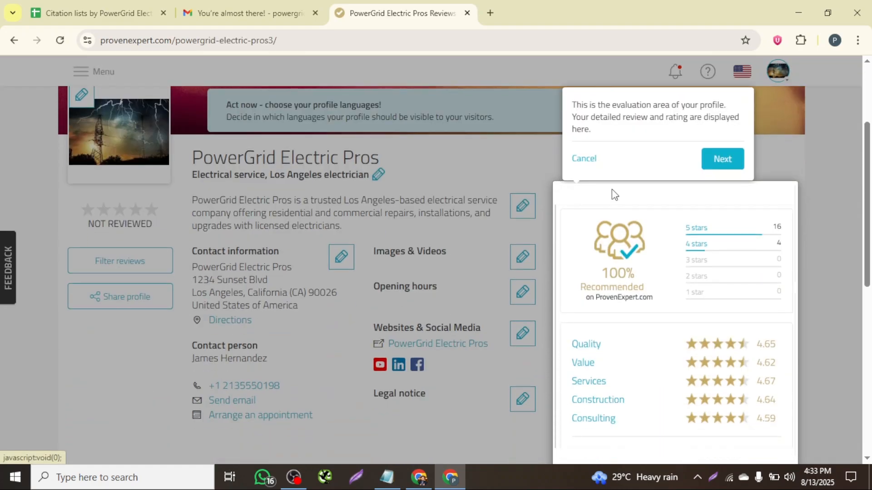
click(727, 162)
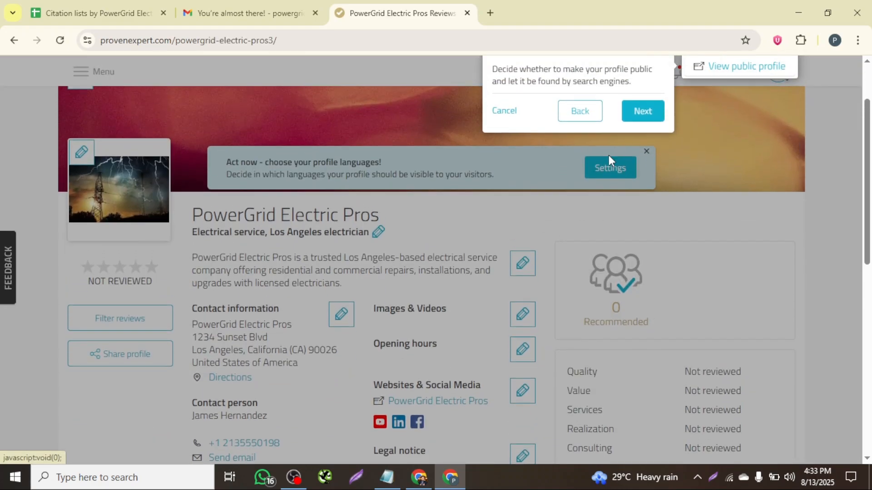
click(638, 119)
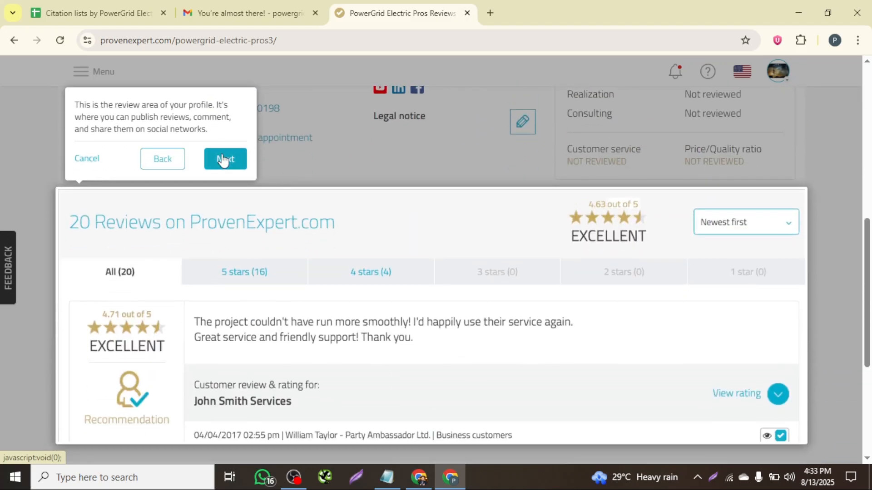
click(225, 158)
click(223, 158)
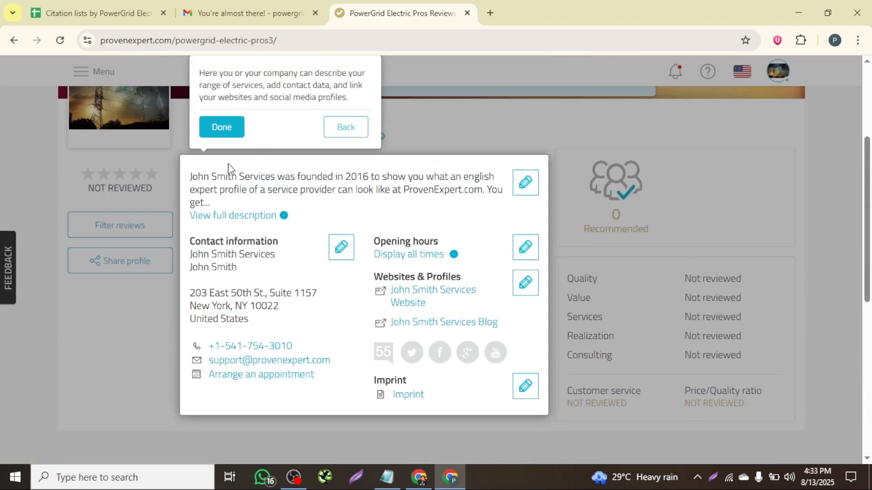
click(213, 125)
- Upload the 'power grid banner' image from Downloads as the profile cover image and save it
click(77, 162)
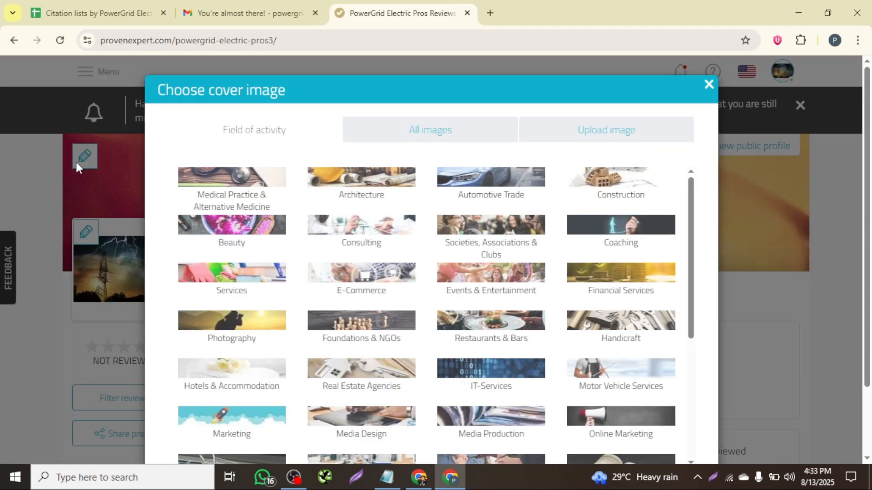
click(612, 132)
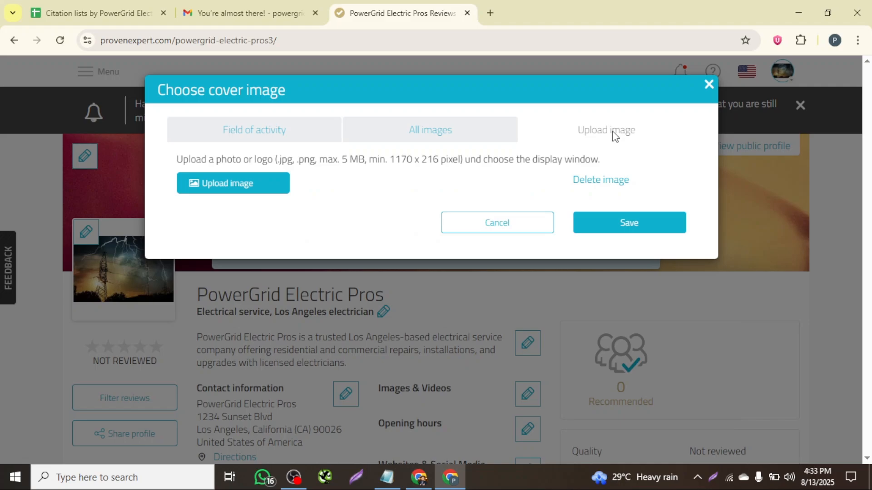
click(259, 188)
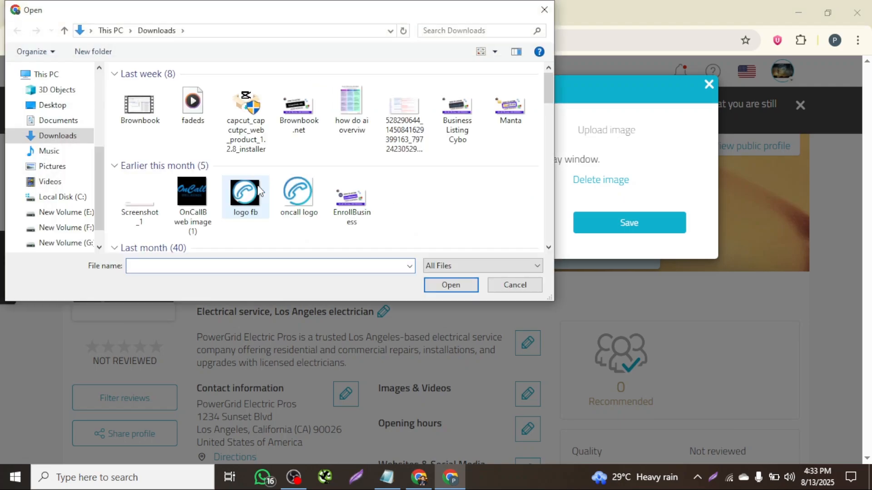
scroll(300, 188, down, 5)
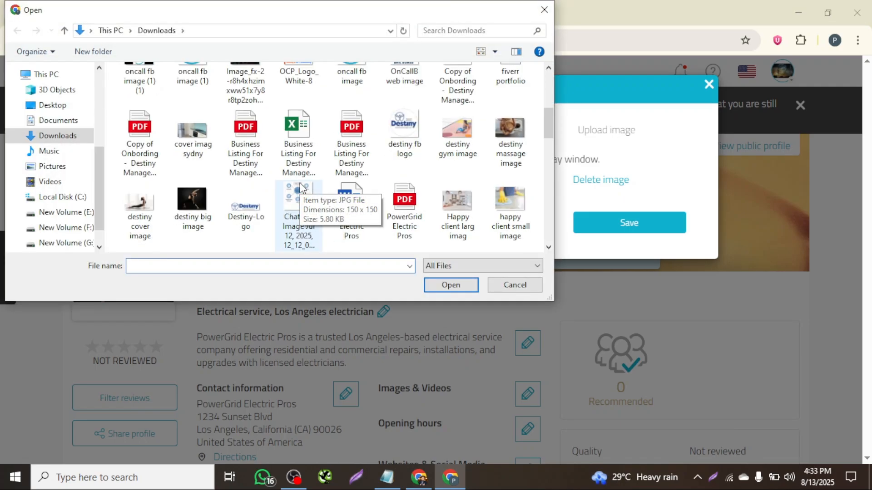
scroll(435, 172, down, 3)
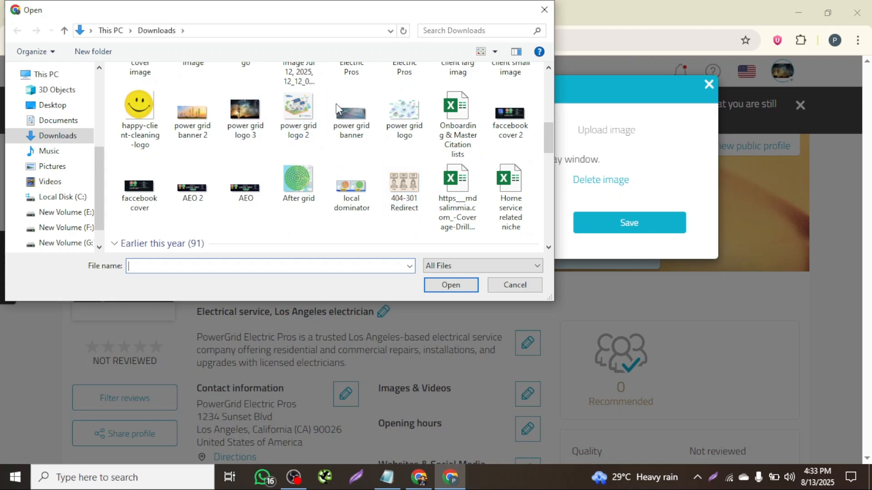
click(340, 109)
click(456, 288)
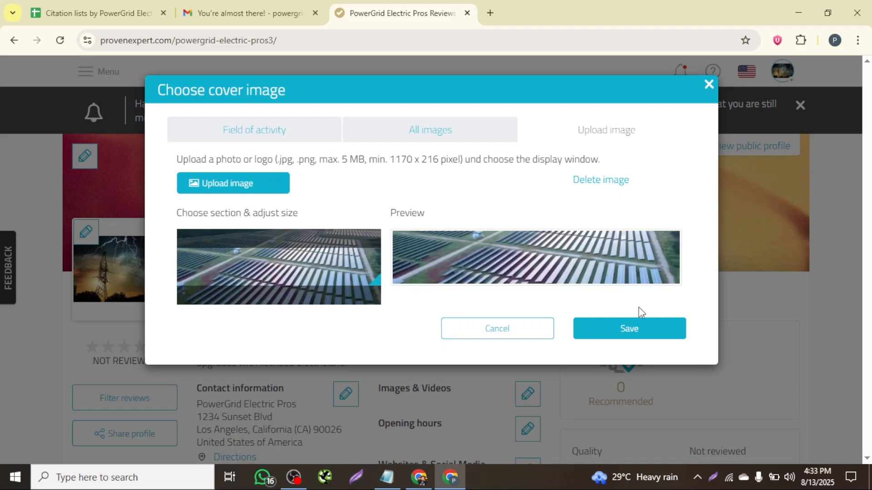
click(629, 330)
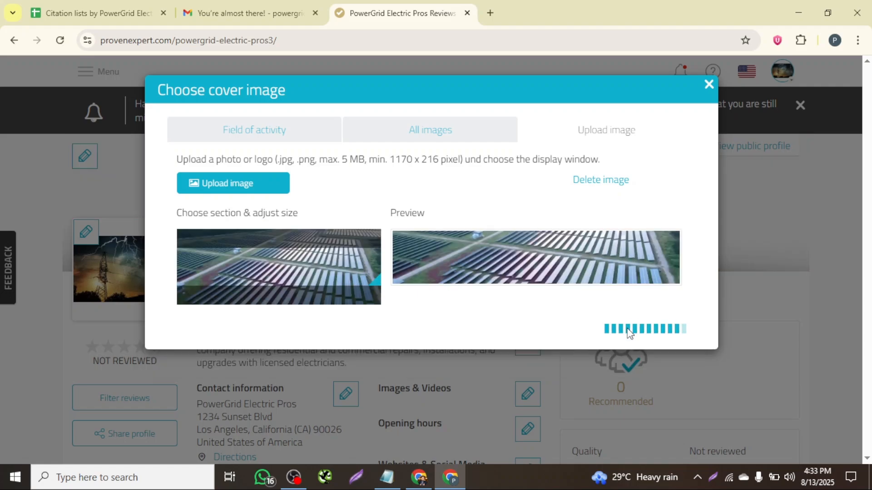
- Upload 'power grid banner 2' from Downloads to the Images & Videos section and save
scroll(483, 315, down, 3)
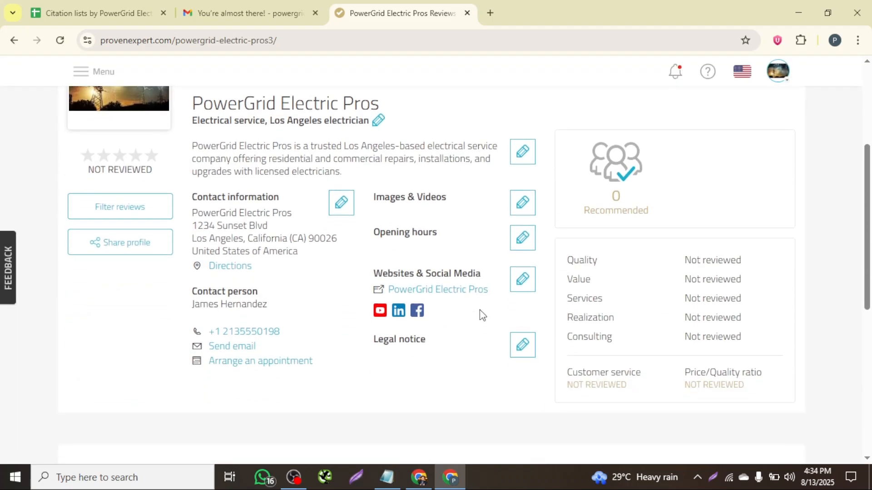
click(523, 203)
click(269, 204)
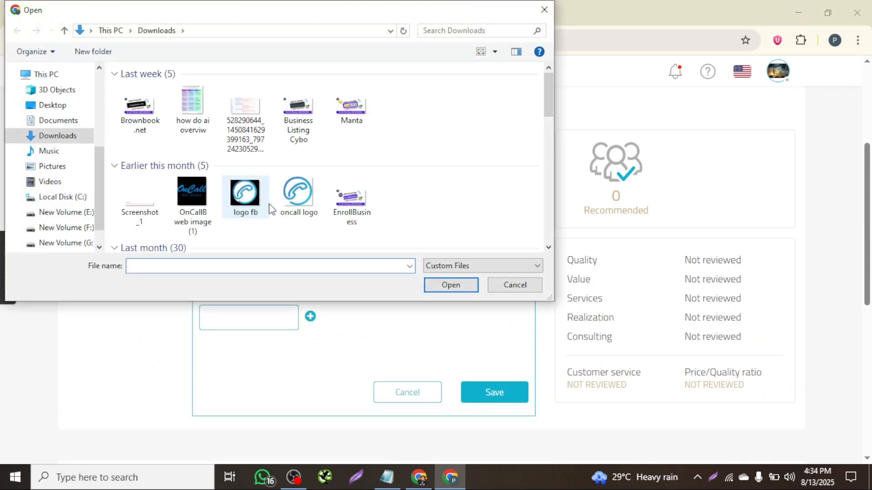
scroll(317, 157, down, 3)
scroll(316, 156, down, 1)
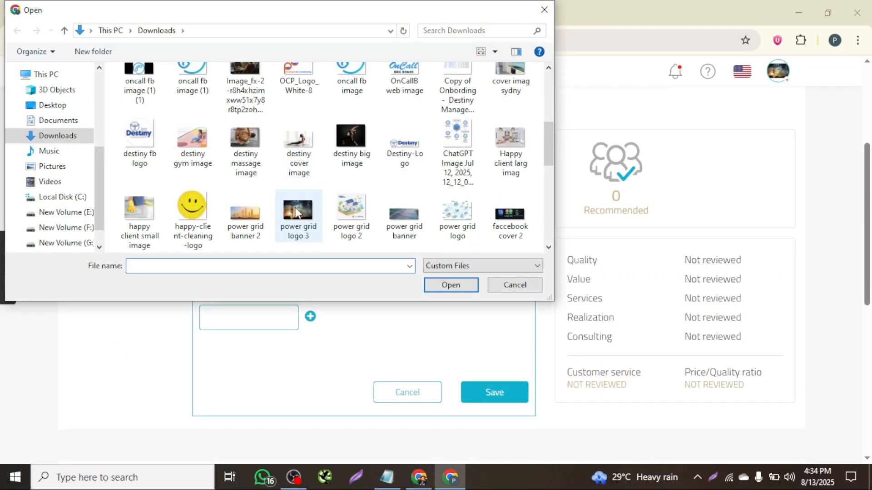
click(242, 209)
click(451, 285)
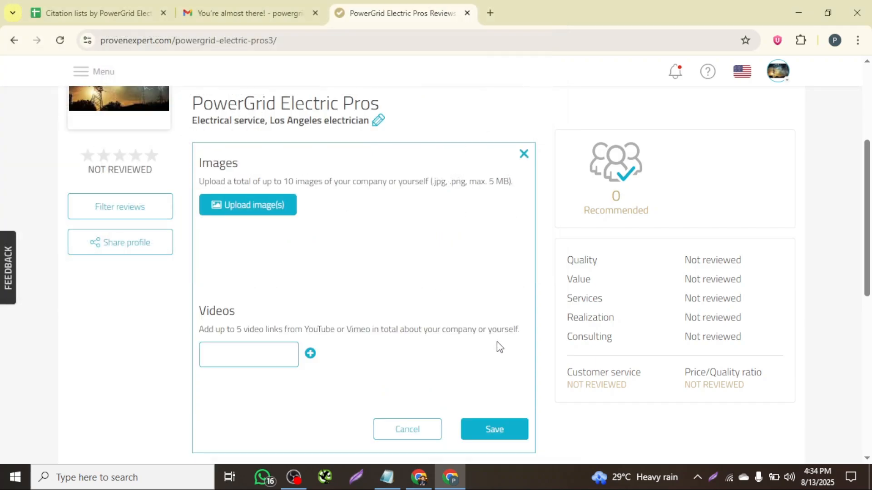
click(494, 429)
- Set opening hours for Monday through Friday from 08:00AM to 06:00PM and save
scroll(523, 363, down, 1)
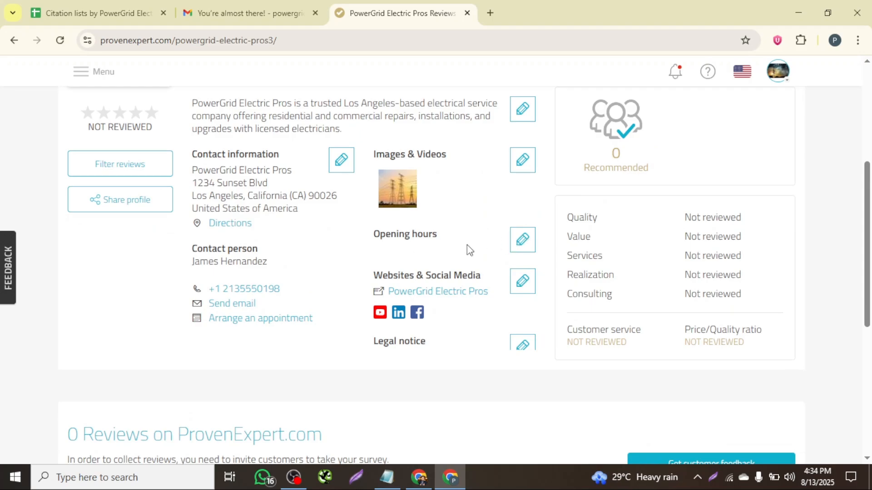
click(523, 241)
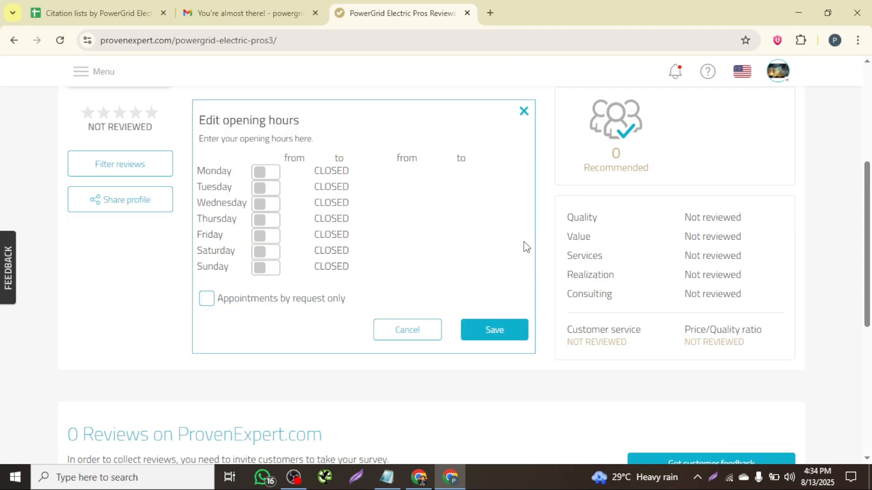
click(268, 180)
click(307, 174)
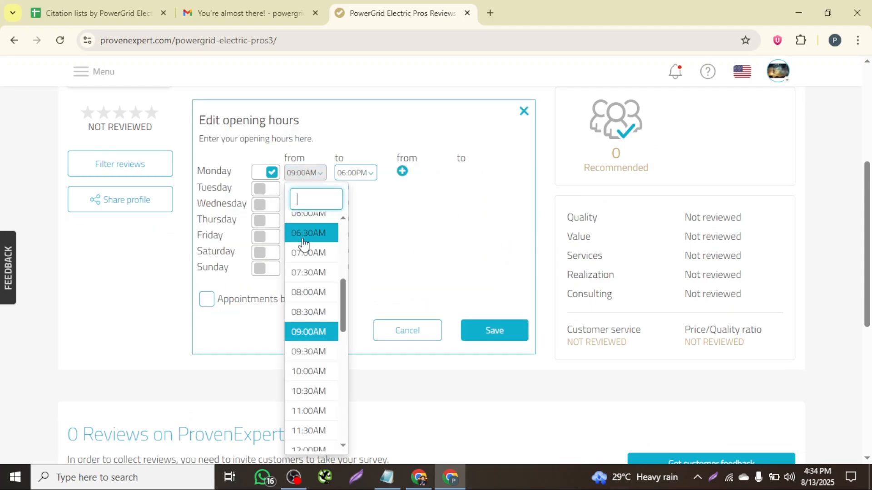
click(305, 293)
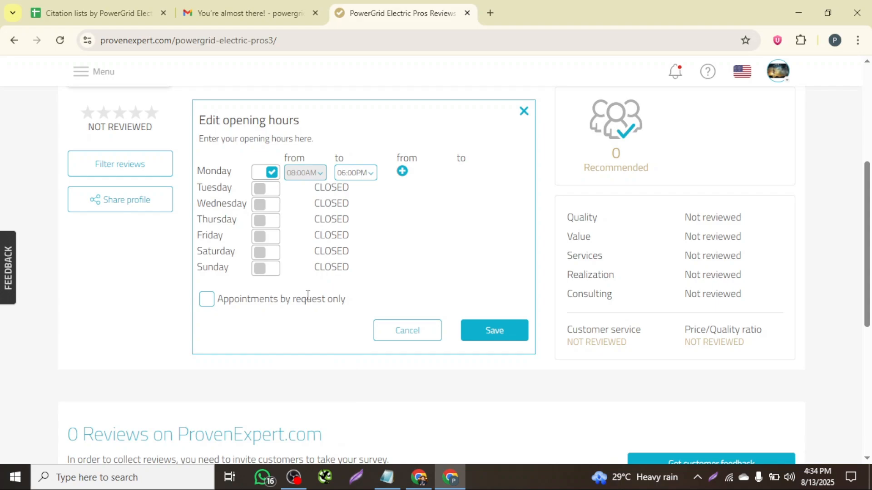
click(265, 191)
click(261, 205)
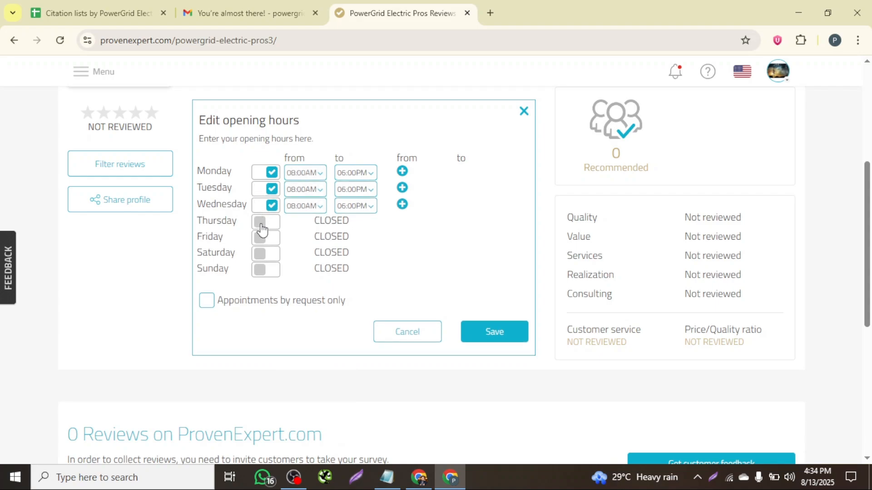
click(262, 222)
click(262, 239)
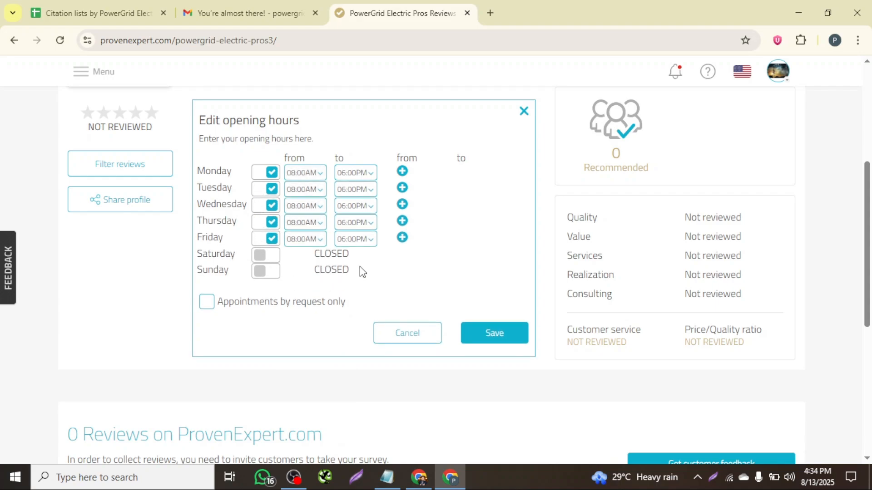
click(494, 333)
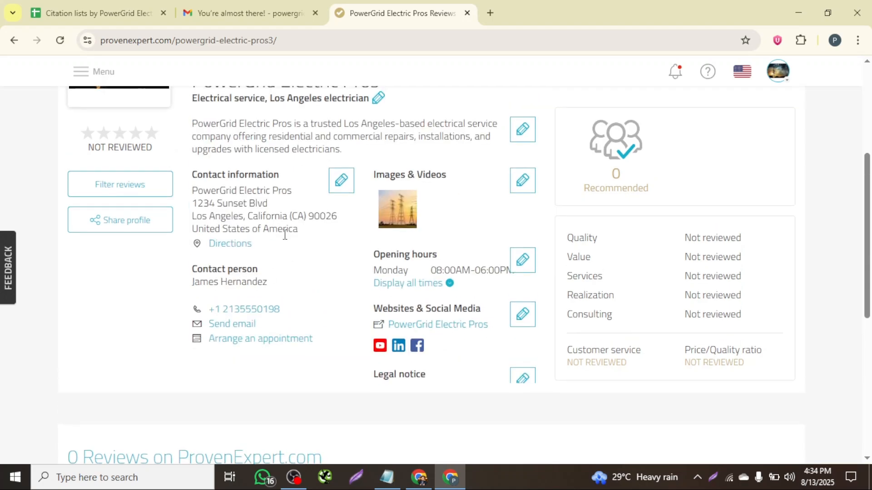
- Publish the profile, close the confirmation, and open the public profile view
scroll(284, 235, down, 1)
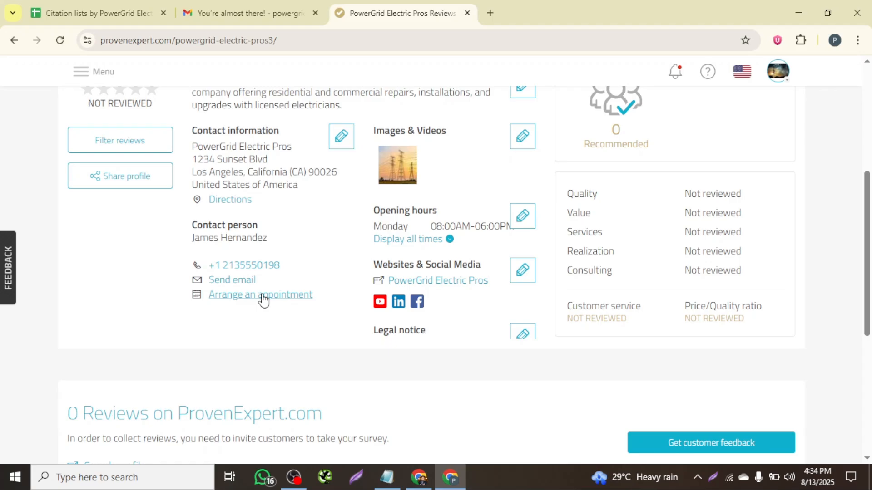
scroll(445, 313, up, 5)
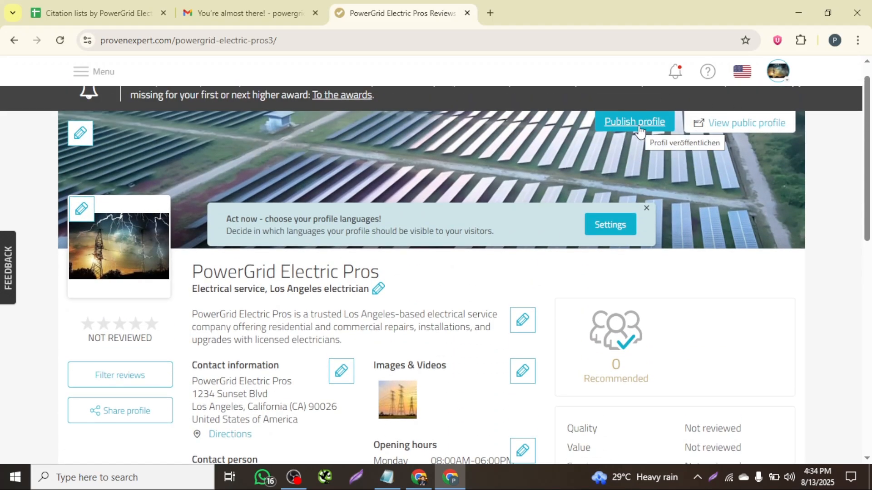
click(640, 131)
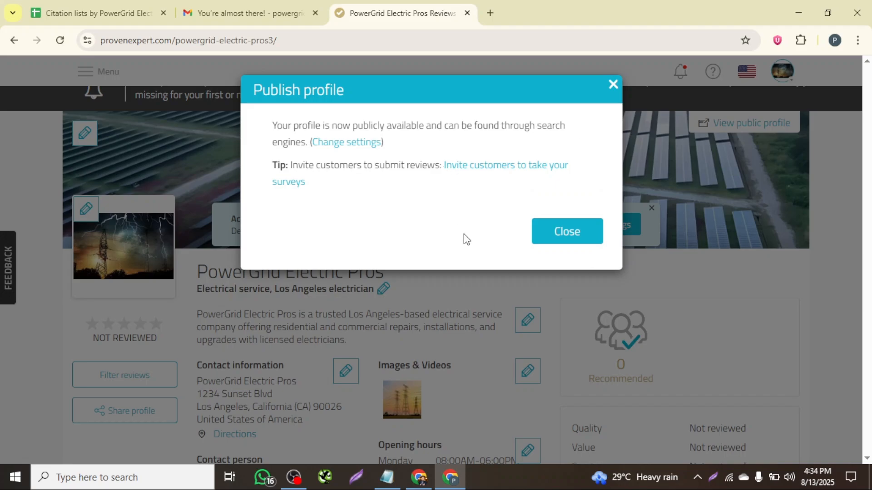
click(563, 234)
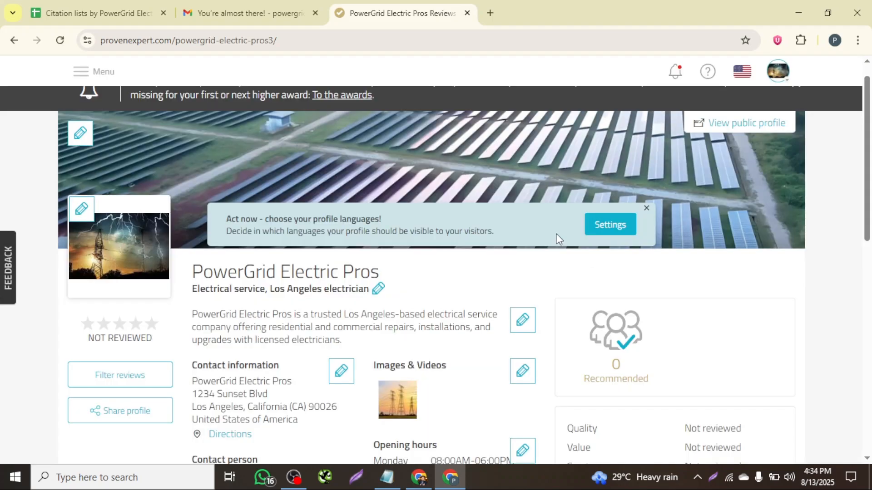
click(731, 123)
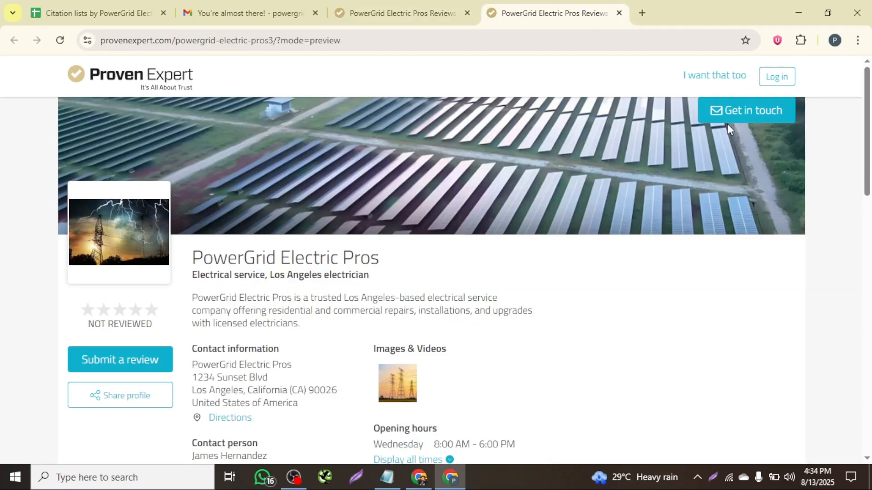
- Copy the public profile's address and open it in a new Incognito window
click(268, 41)
key(ctrl+c)
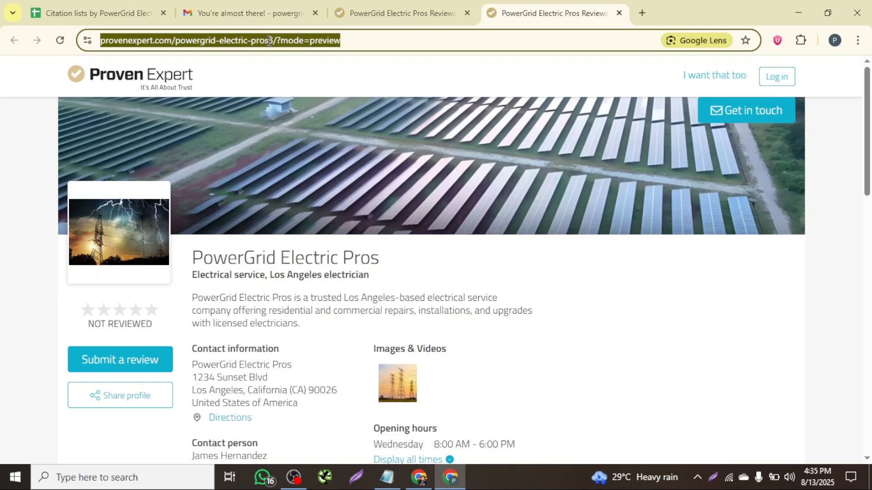
click(858, 40)
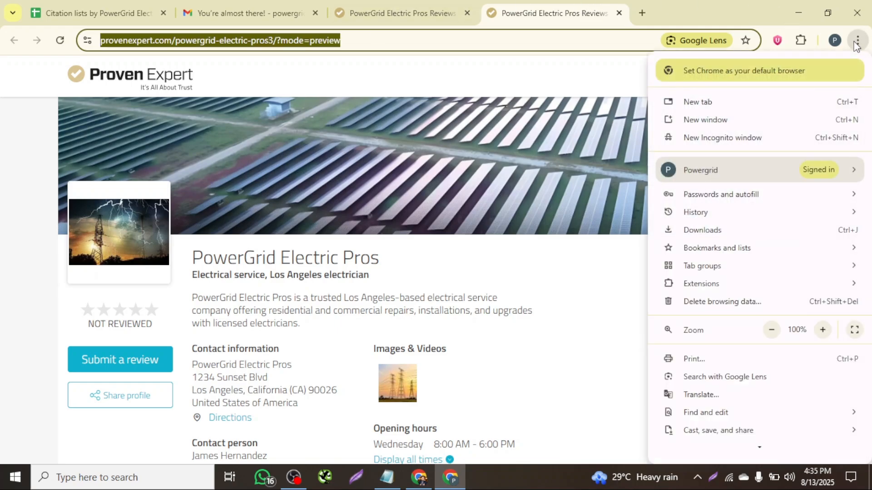
click(743, 136)
key(ctrl+v)
key(Return)
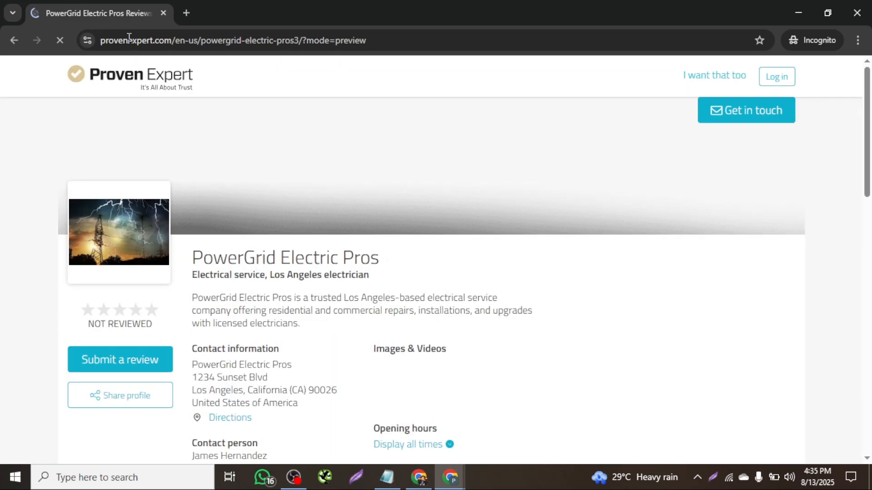
- Accept all cookies on the public profile page
scroll(384, 236, down, 4)
scroll(384, 235, up, 1)
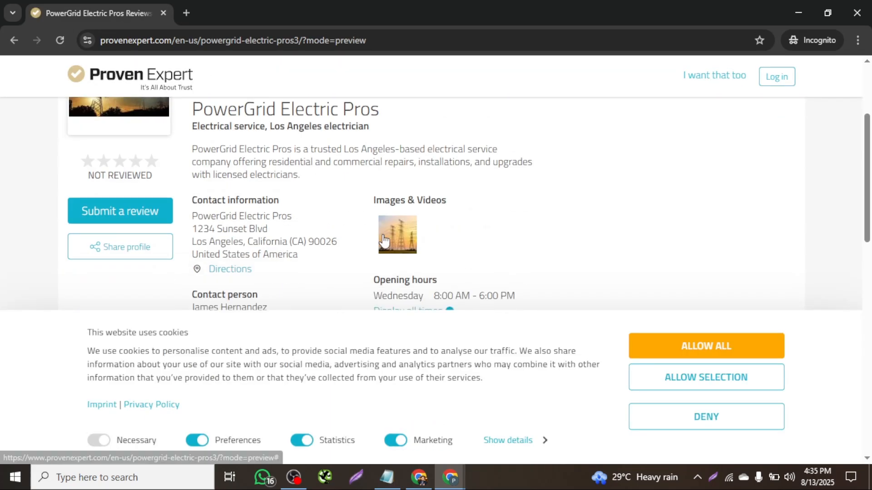
click(729, 352)
- Review the public profile's contact information, images, full opening hours, websites and social media links
scroll(495, 272, up, 3)
scroll(496, 272, down, 2)
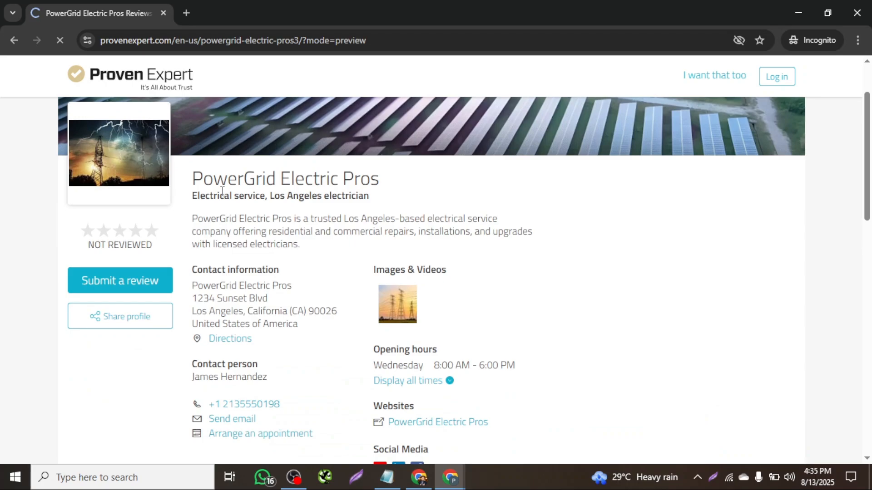
scroll(310, 198, down, 3)
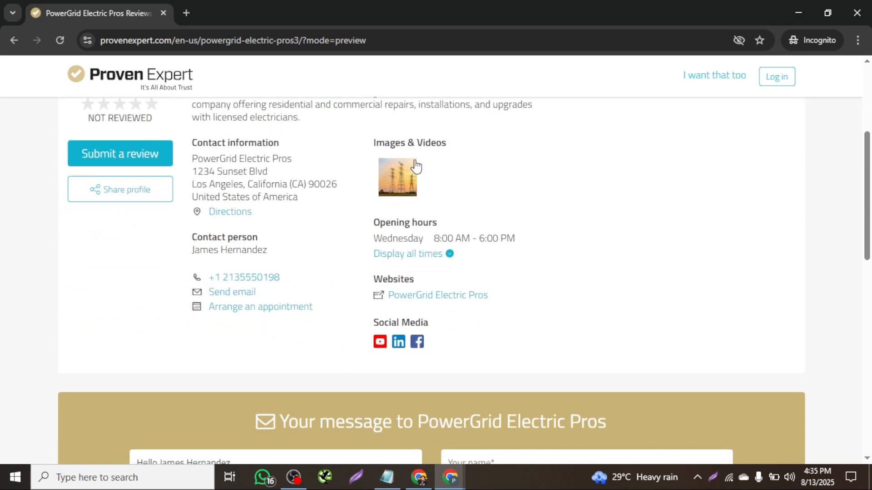
scroll(432, 222, down, 1)
click(446, 218)
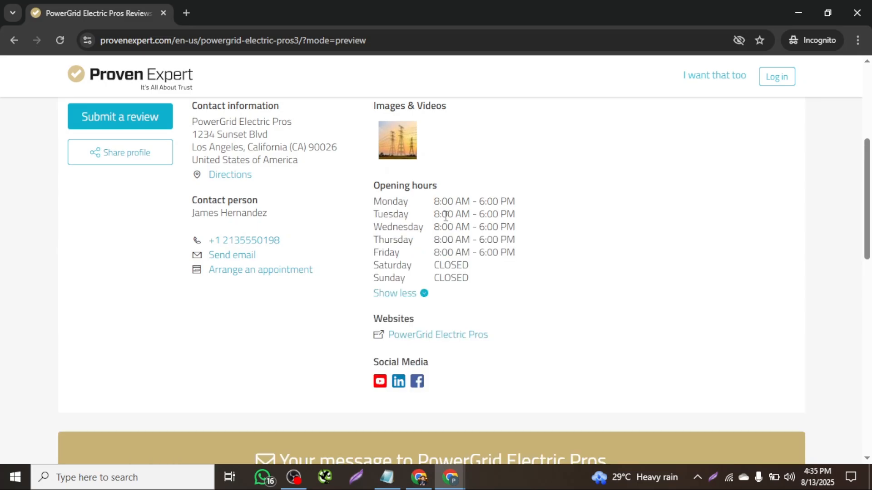
scroll(516, 271, down, 2)
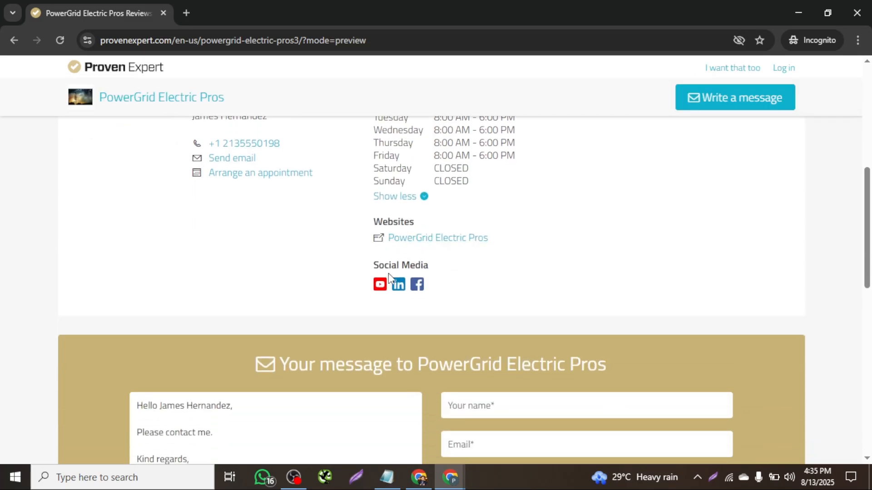
scroll(489, 284, up, 5)
scroll(489, 283, down, 2)
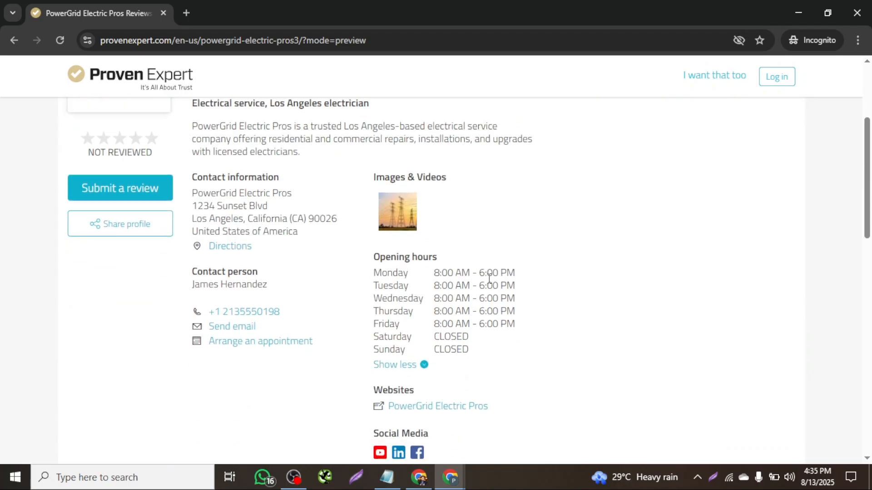